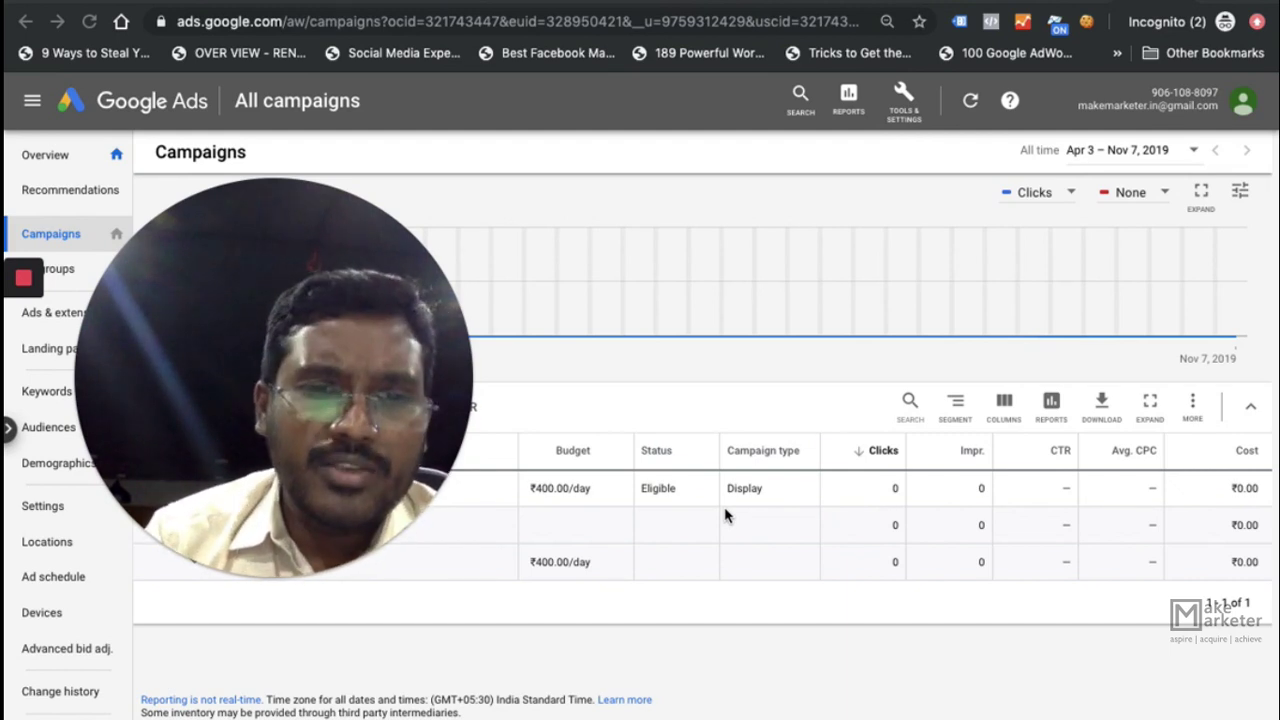
mouse_move(293, 566)
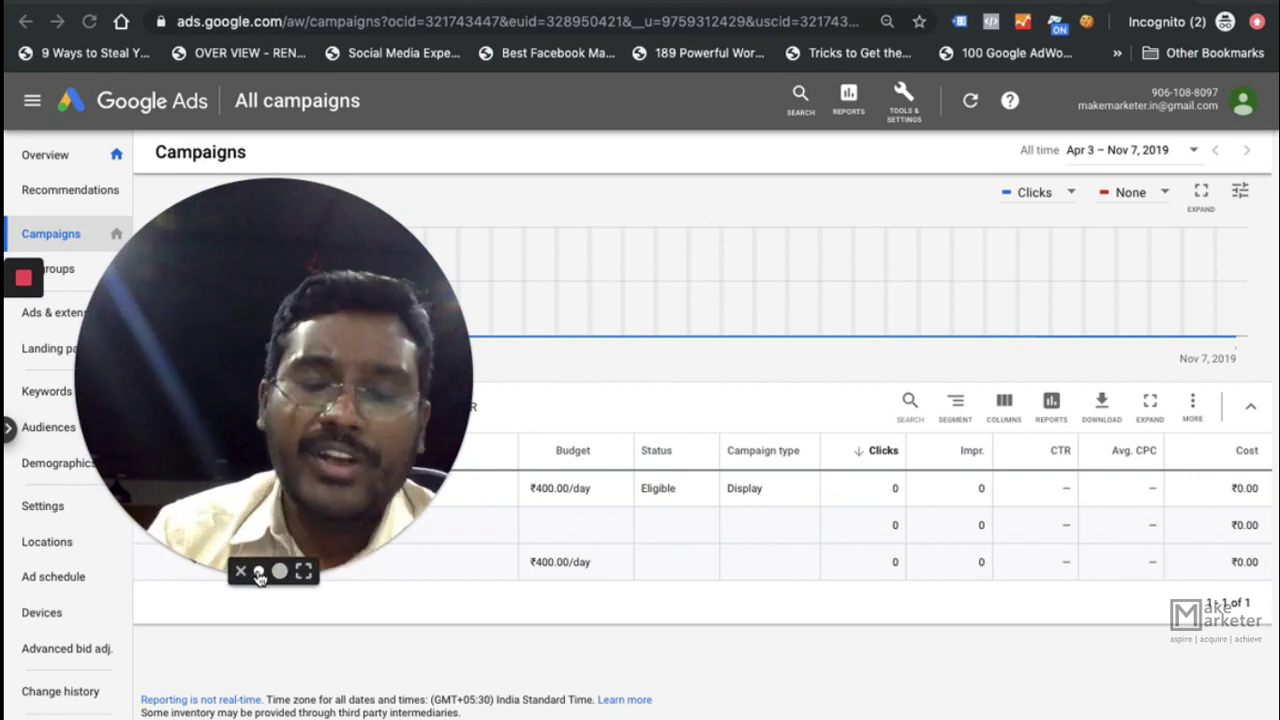
click(258, 577)
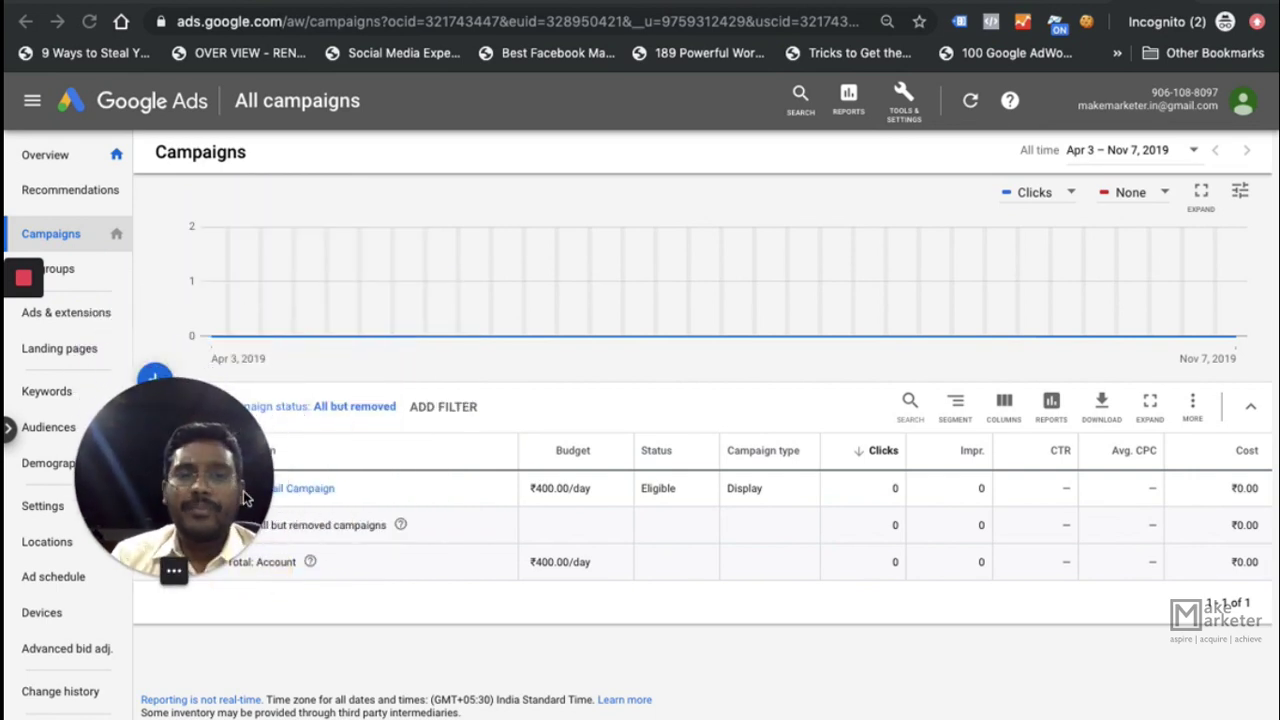
drag(680, 497, 1062, 622)
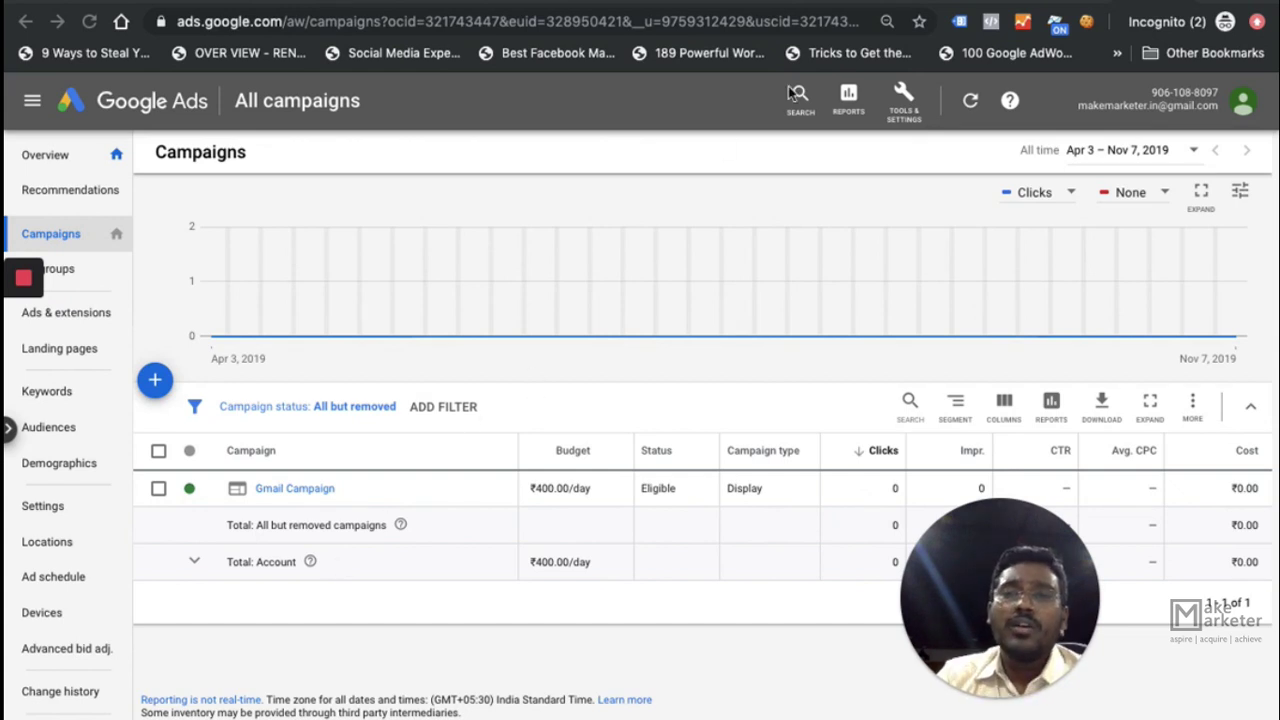
- Open the account's conversion tracking page and start a new conversion action
click(906, 102)
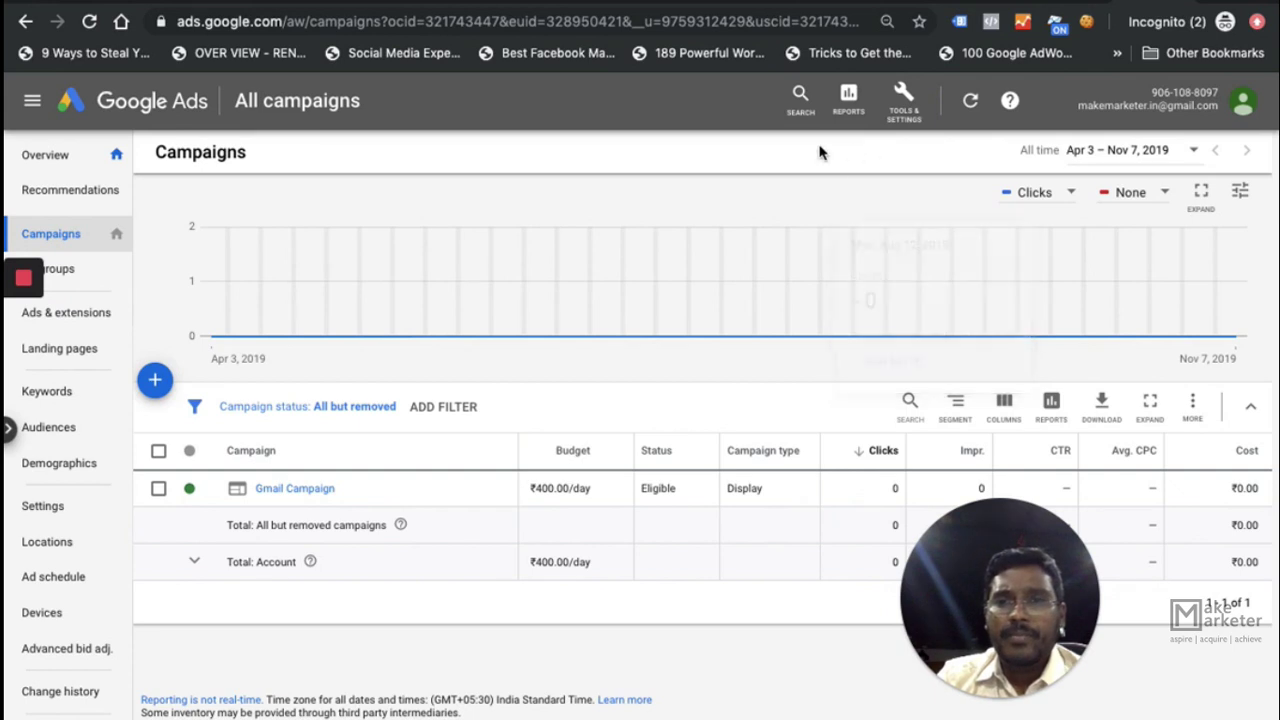
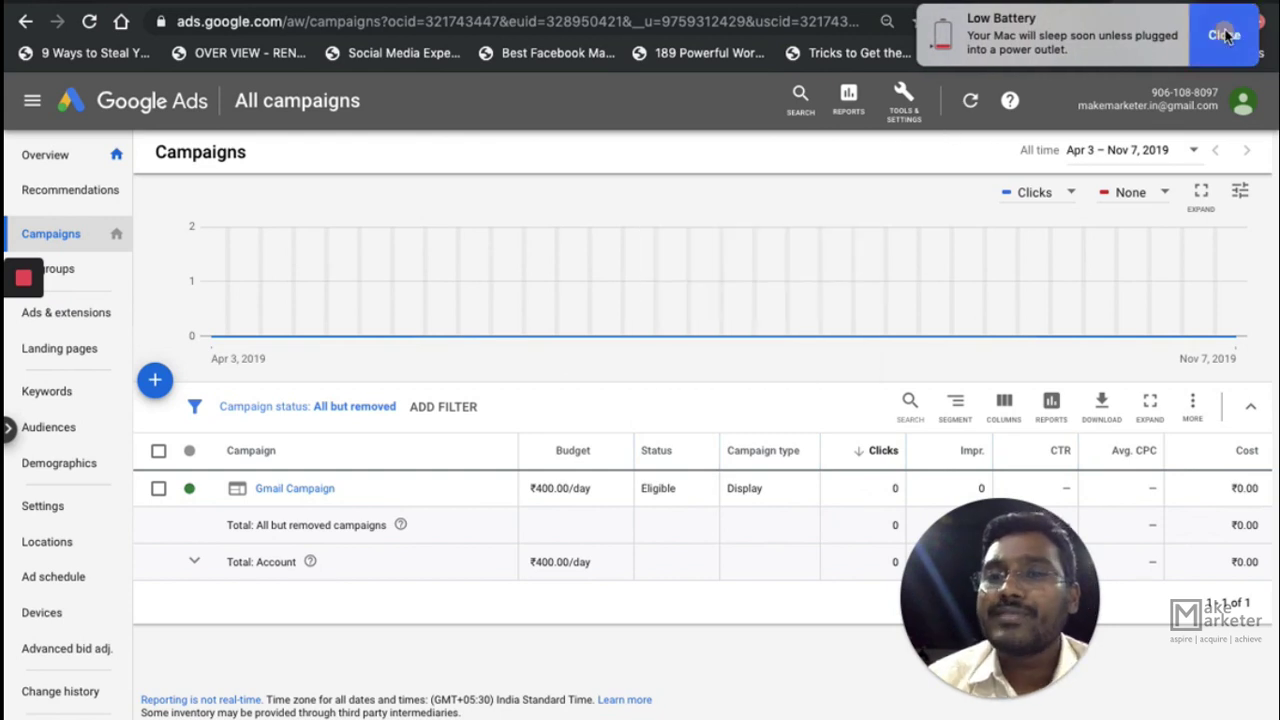
click(905, 110)
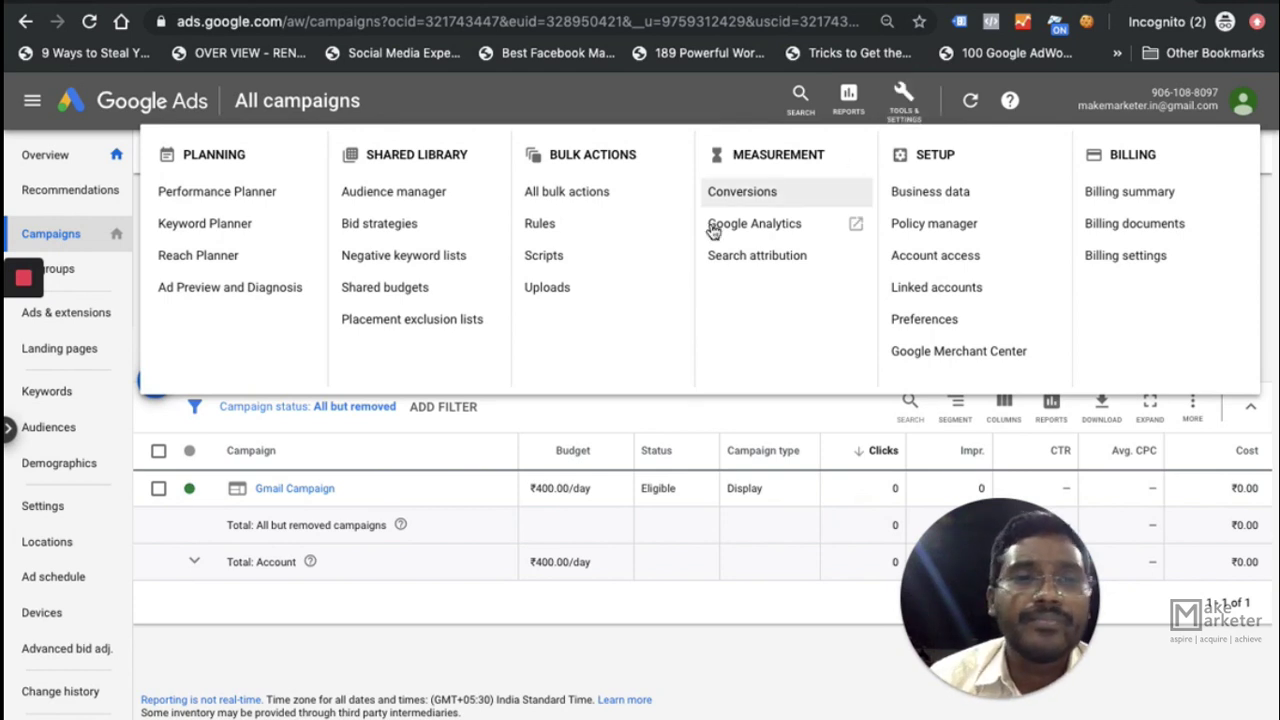
click(766, 196)
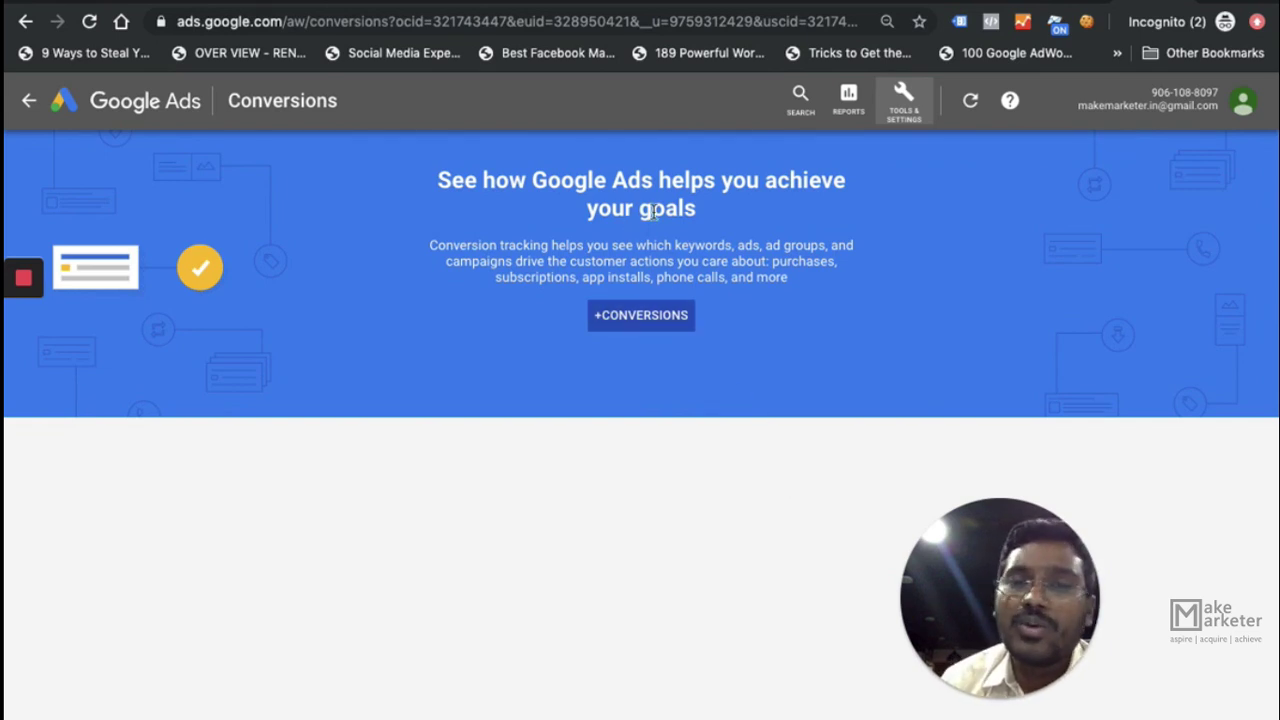
click(650, 317)
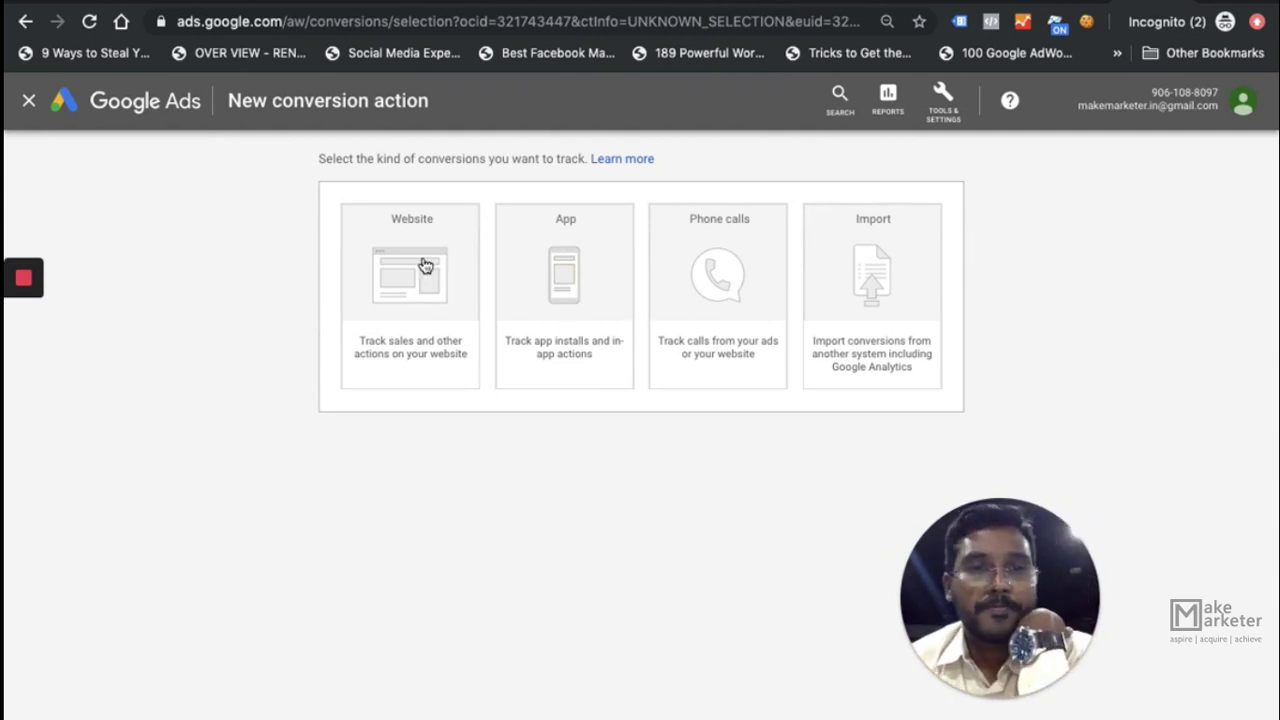
click(943, 100)
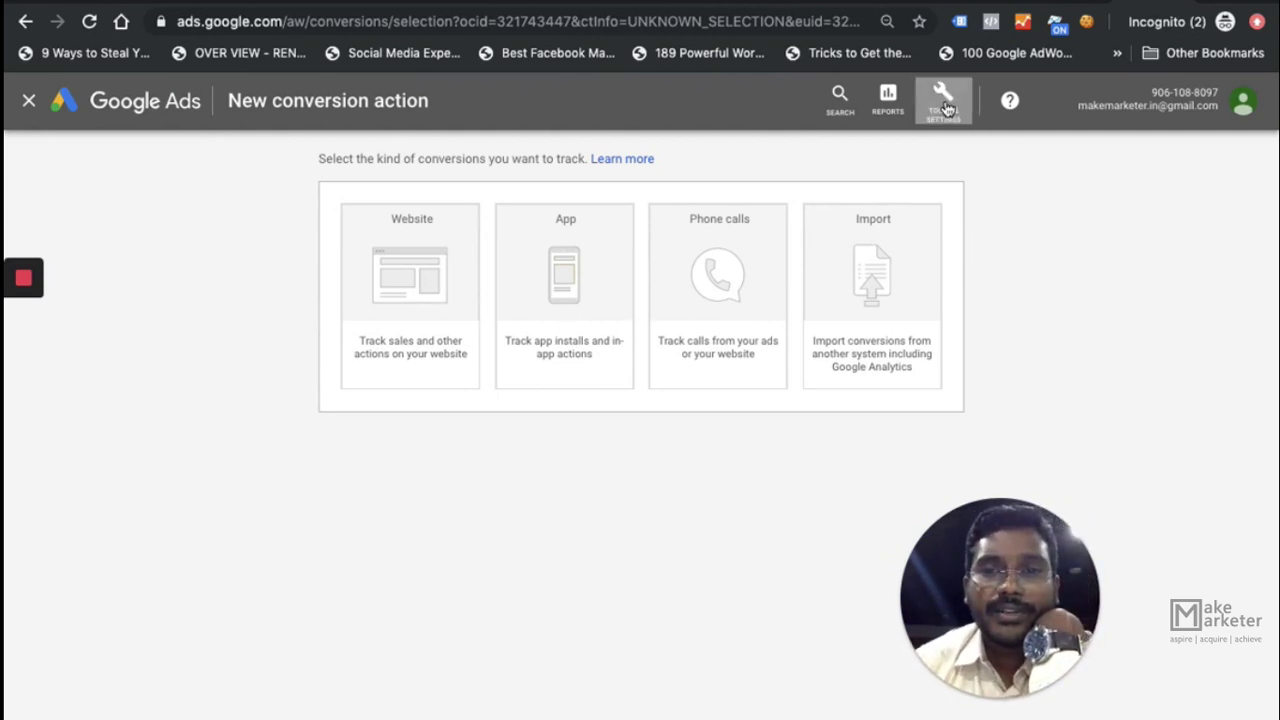
click(127, 304)
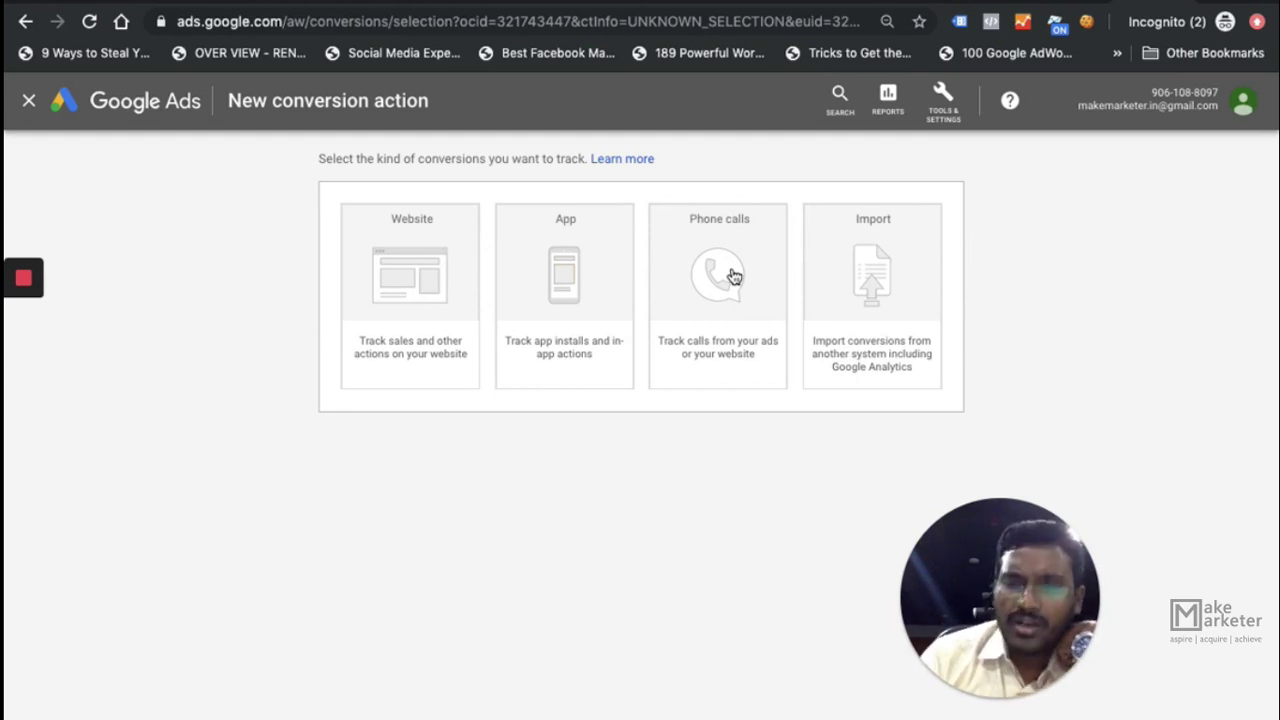
- Choose Website as the kind of conversion to track and set its category to Purchase
click(431, 290)
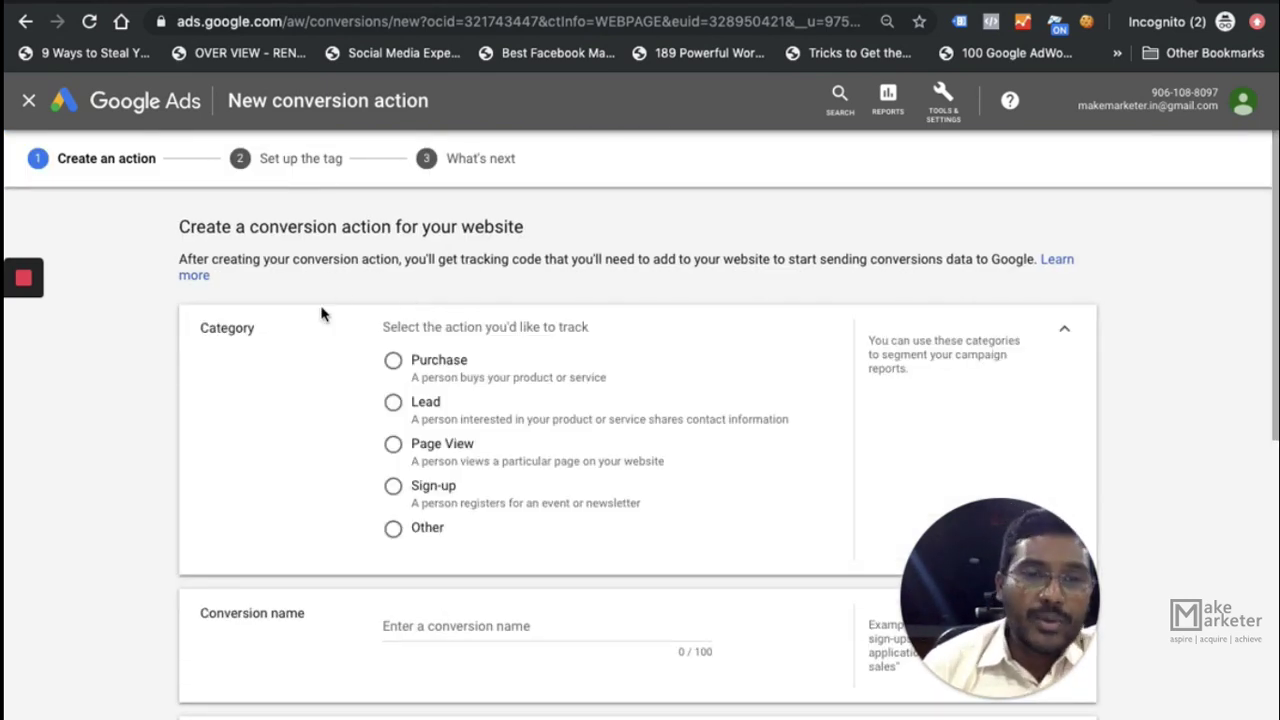
drag(258, 329, 209, 333)
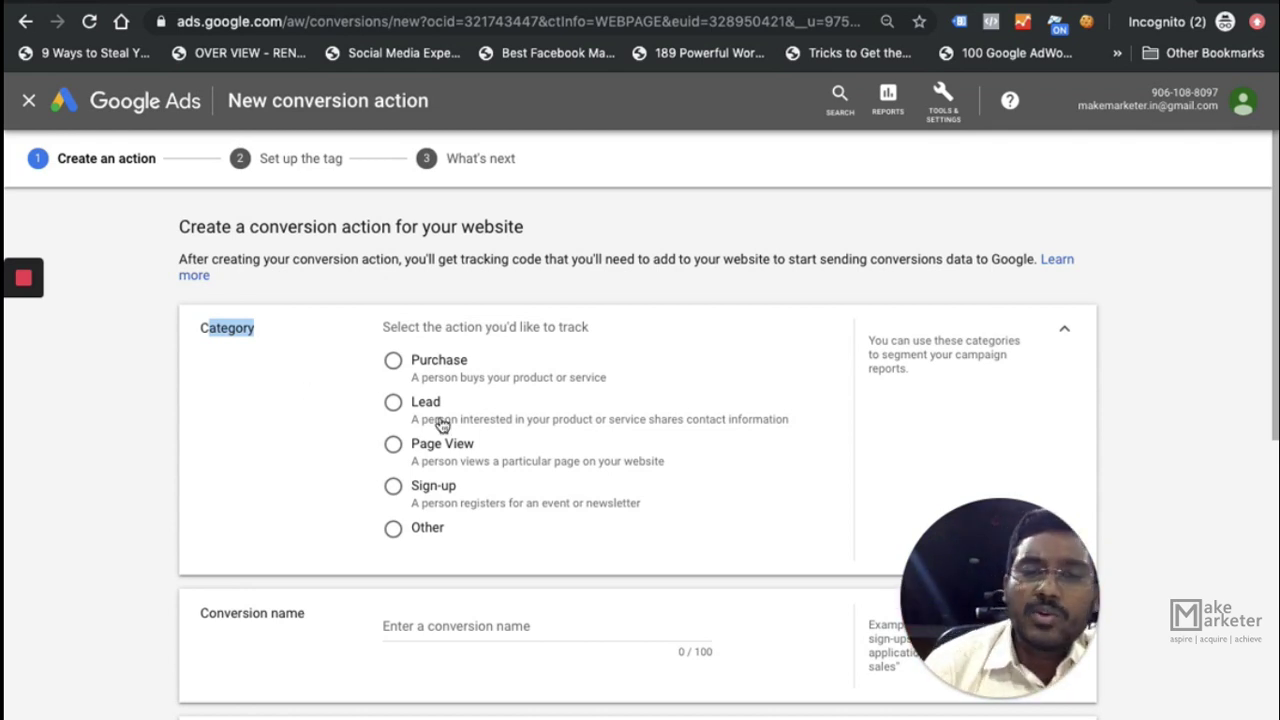
click(395, 367)
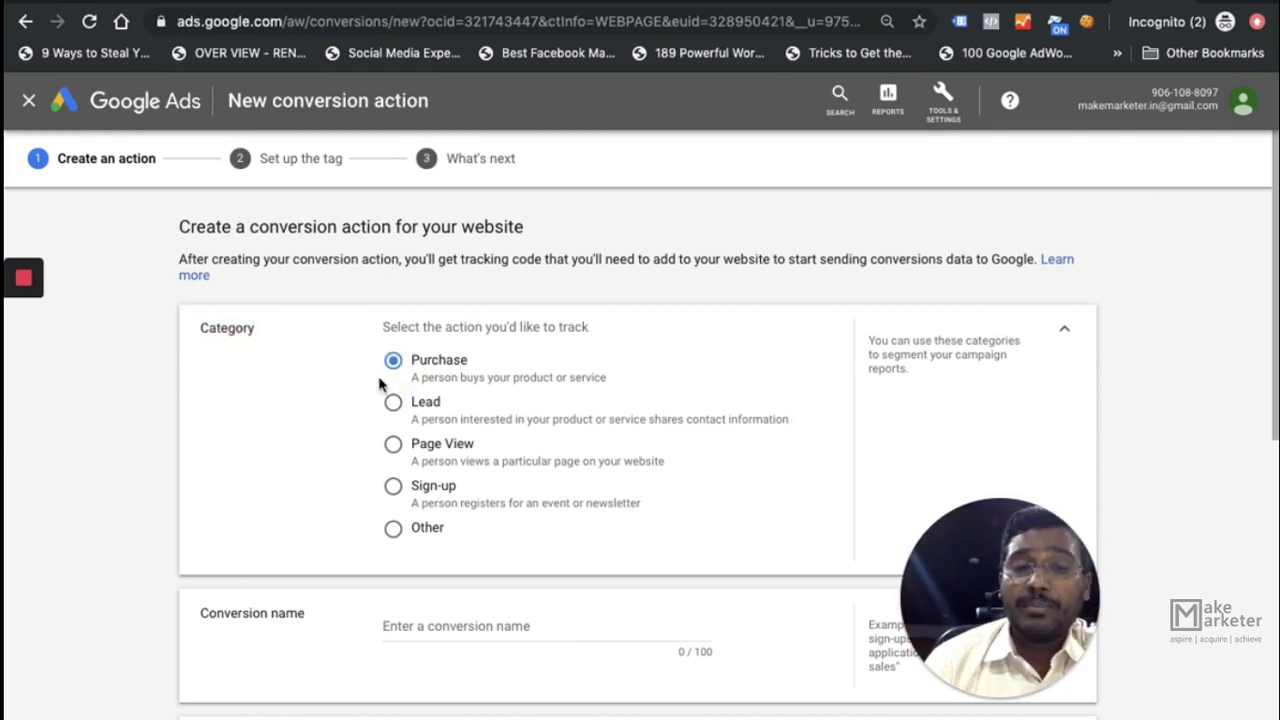
- Name the conversion action "Bootcamp Confirmation"
scroll(367, 437, down, 1)
scroll(367, 440, down, 4)
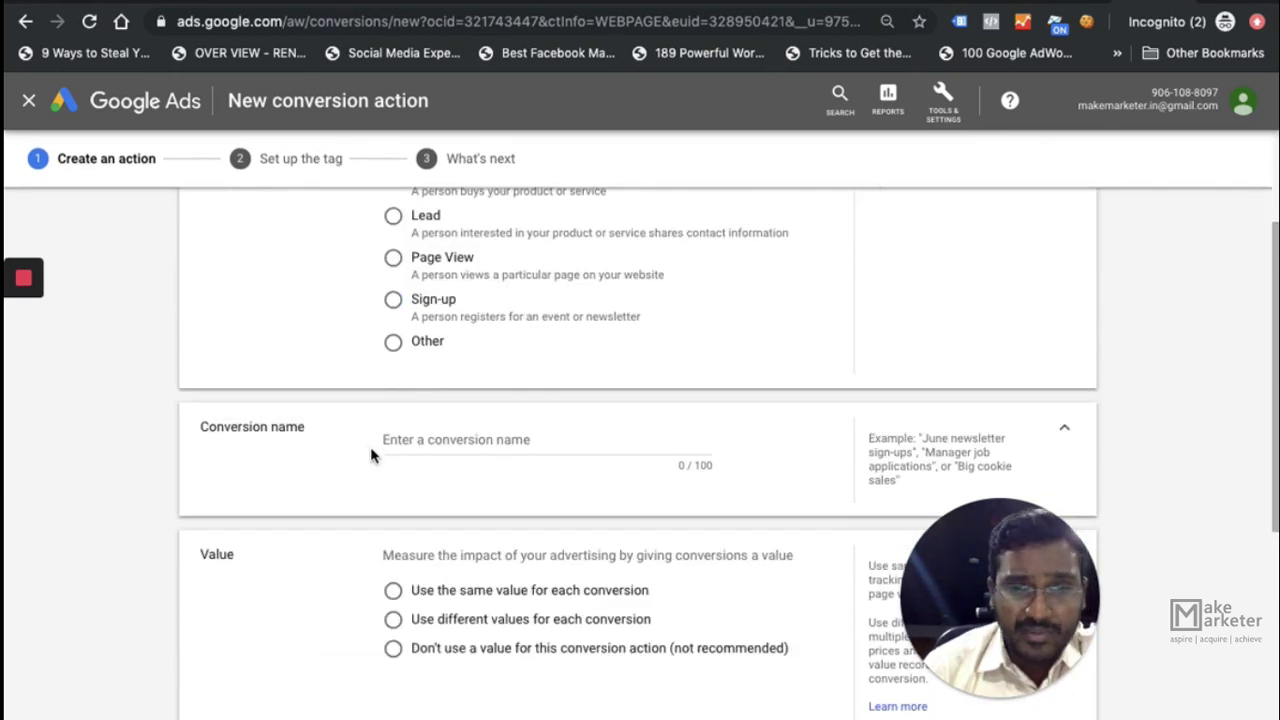
scroll(372, 452, down, 1)
click(442, 404)
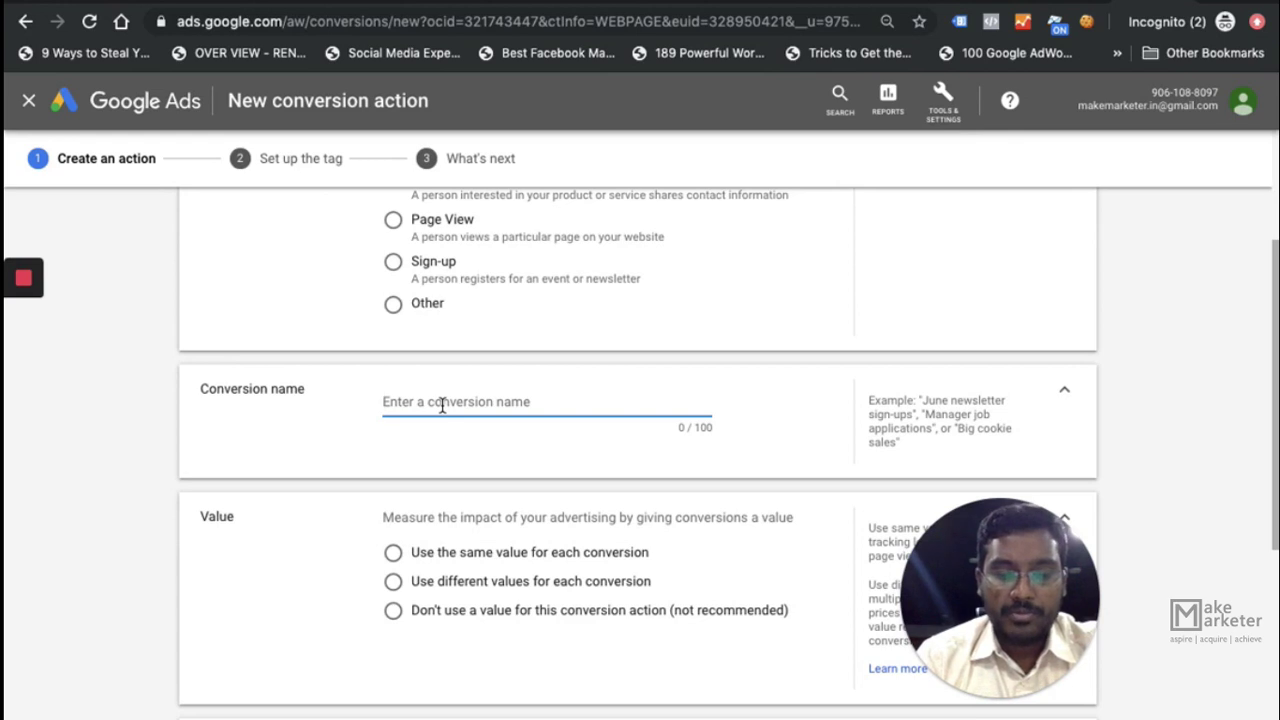
text(Bootcamp A)
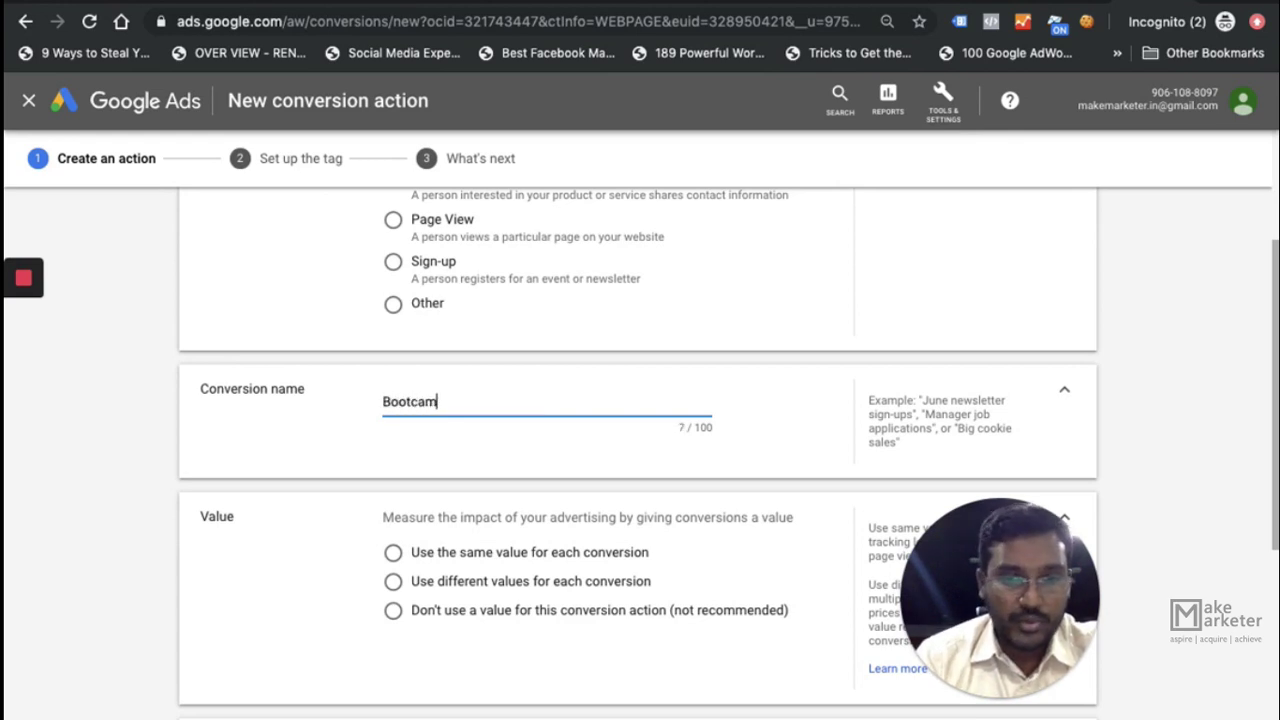
key(BackSpace)
text(COnfrm)
key(BackSpace)
key(BackSpace)
key(BackSpace)
key(BackSpace)
key(BackSpace)
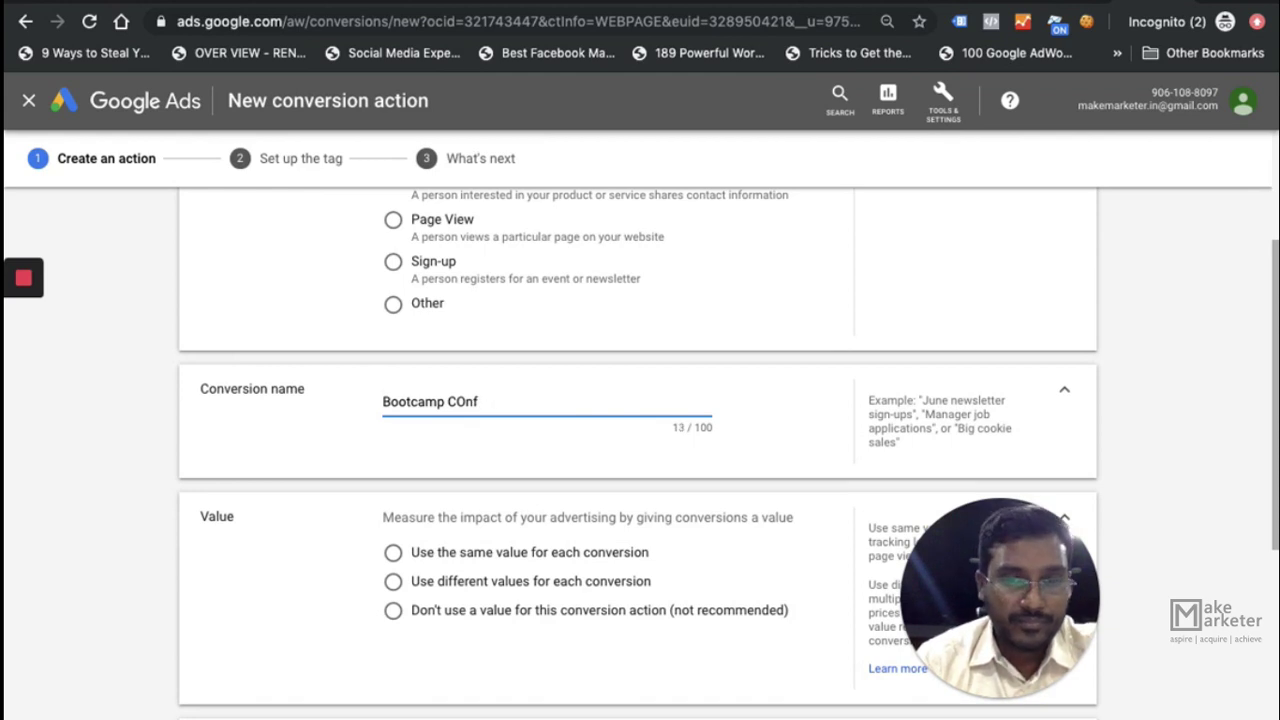
text(onfirmation)
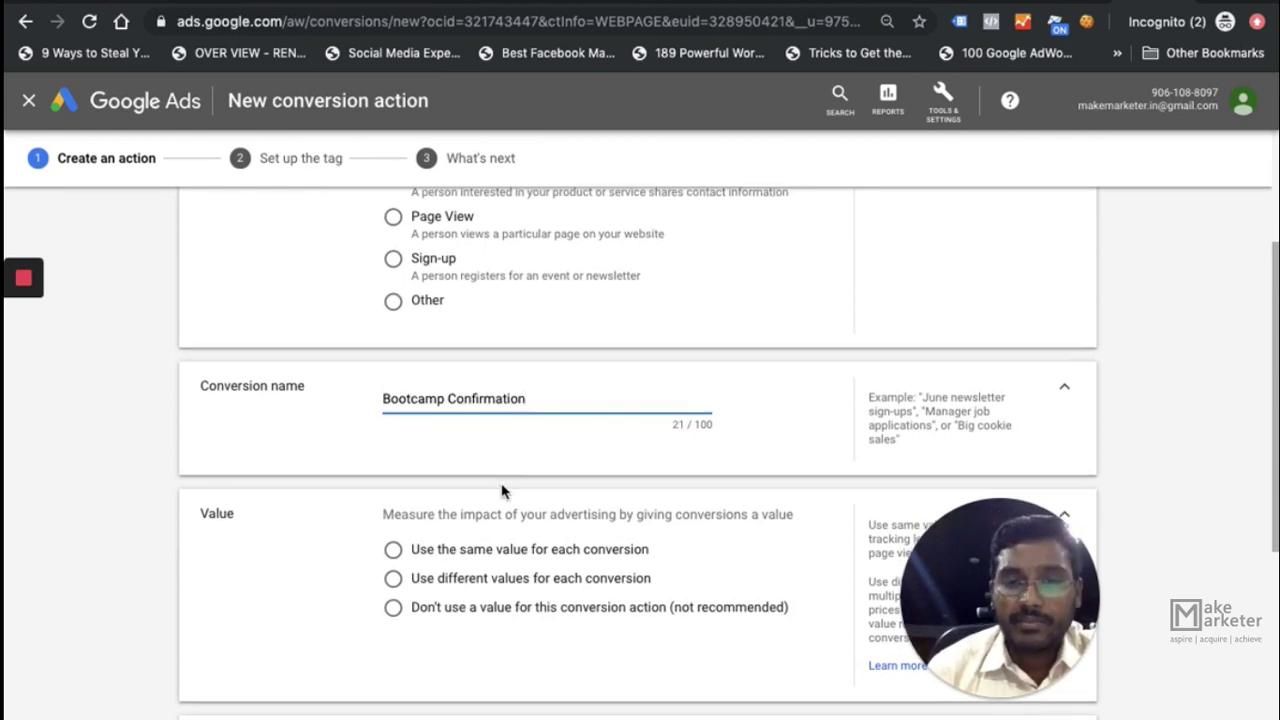
- Use the same value for each conversion, set to 10000 Indian Rupees
scroll(491, 523, down, 1)
scroll(469, 531, down, 1)
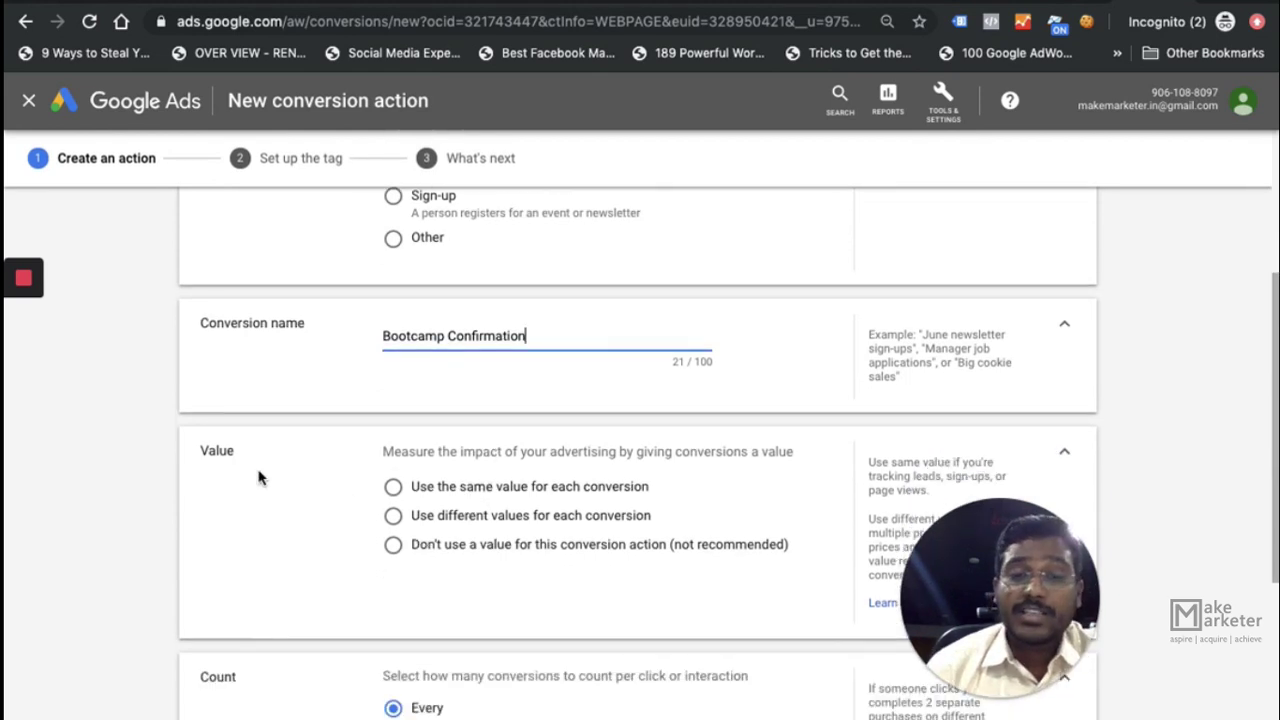
double_click(205, 453)
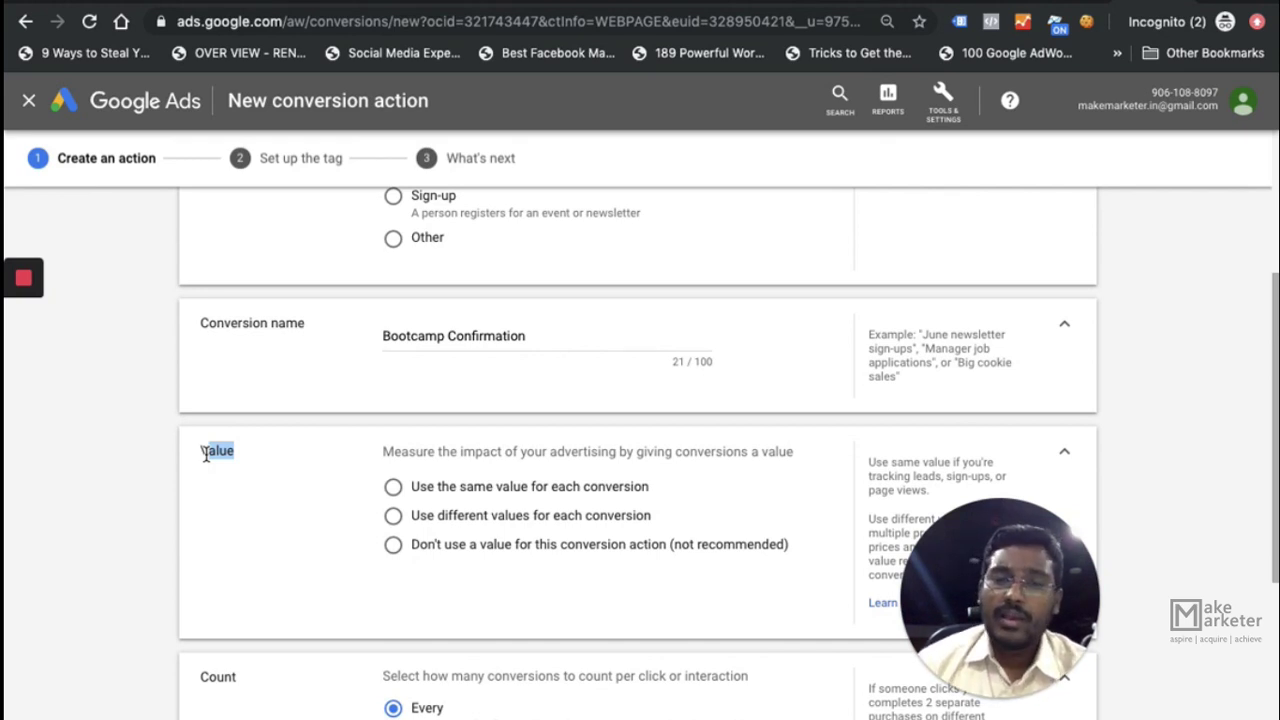
click(394, 492)
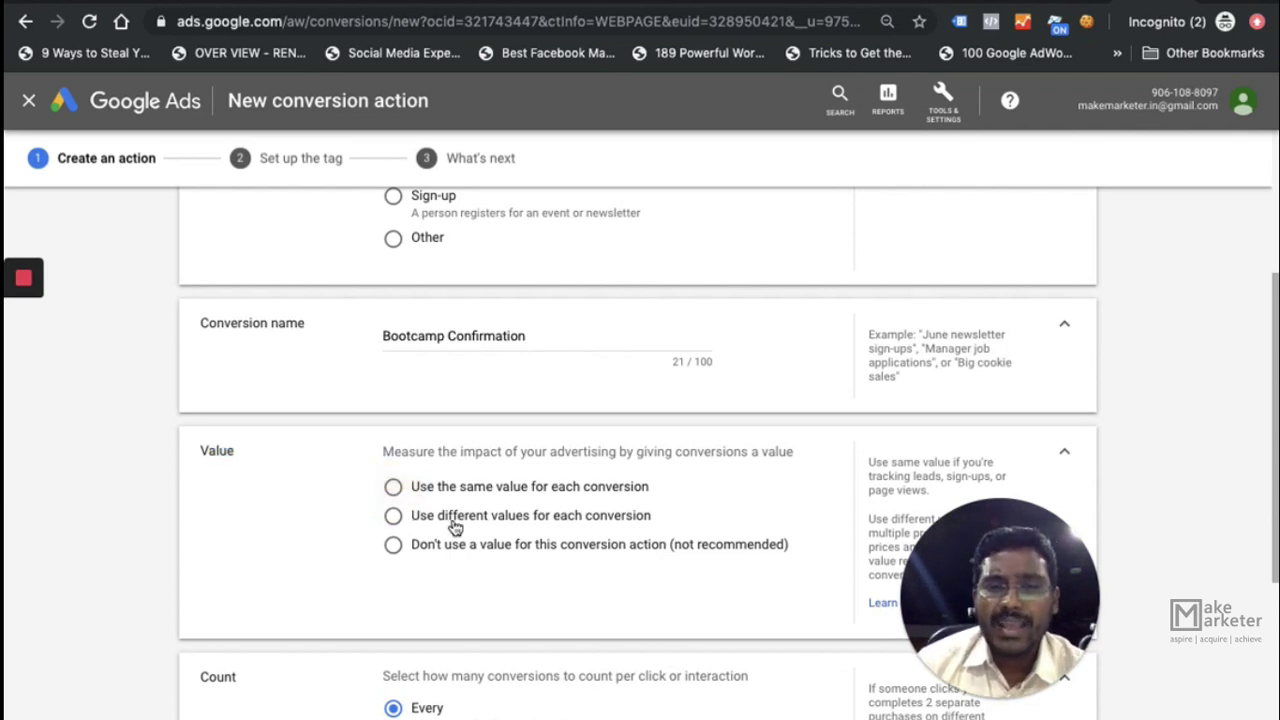
click(562, 554)
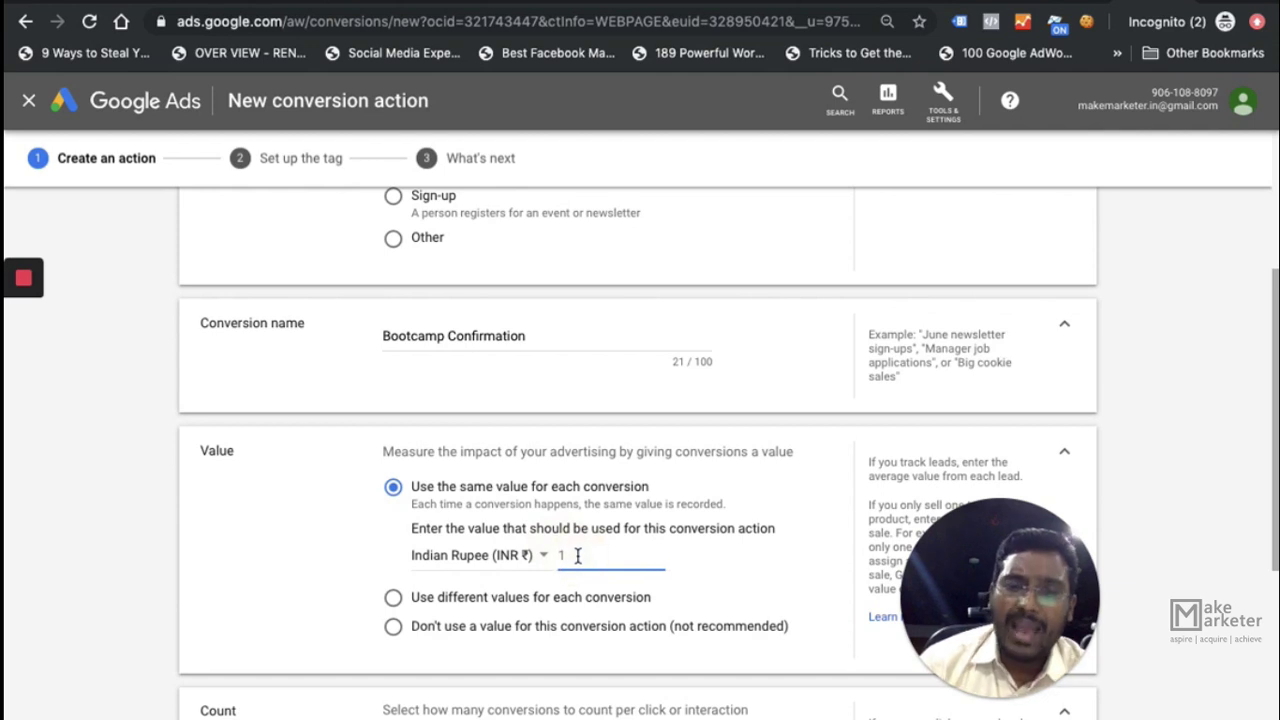
text(1000)
key(BackSpace)
key(BackSpace)
key(BackSpace)
key(BackSpace)
text(000)
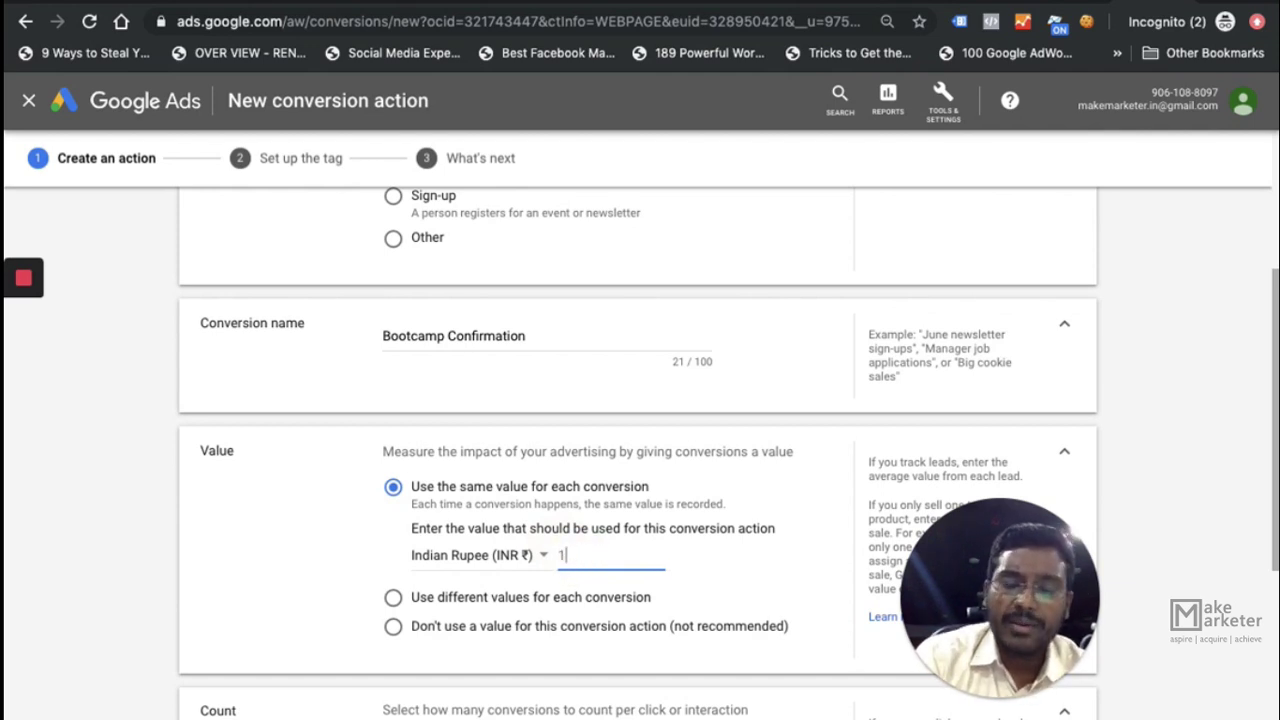
text(0)
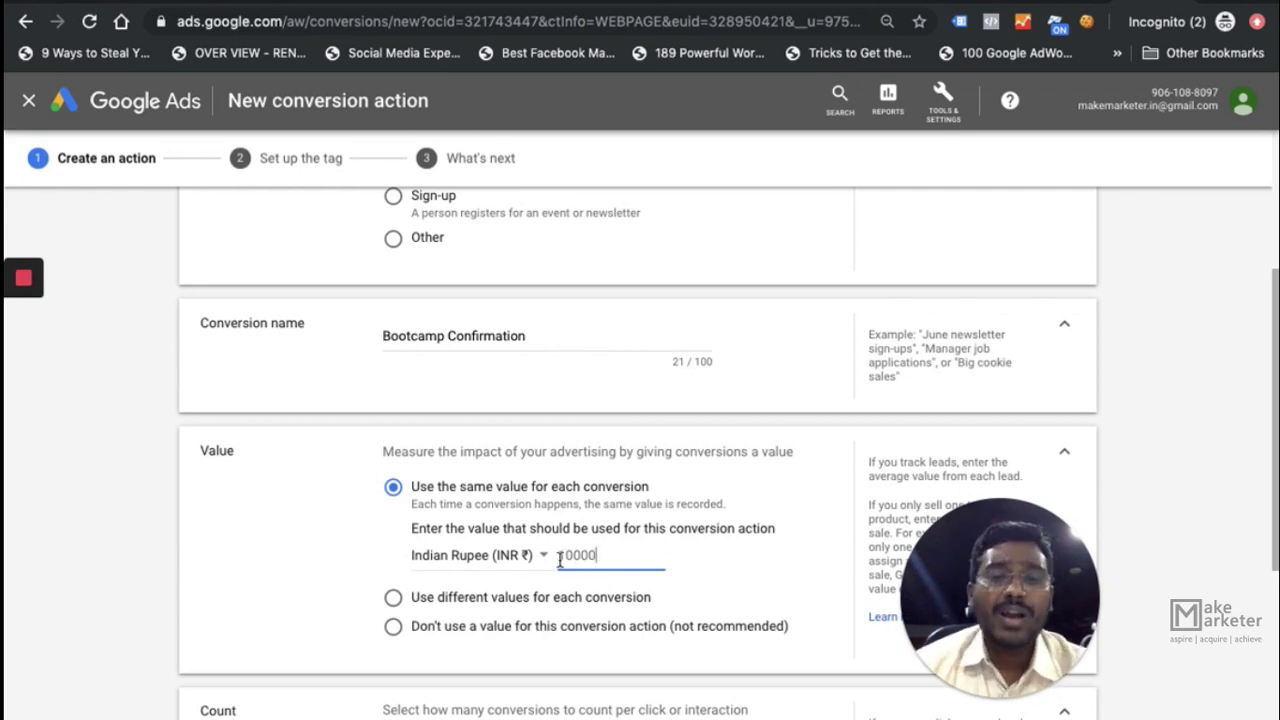
- Use different values for each conversion, with a default value of 2000 Indian Rupees
click(393, 597)
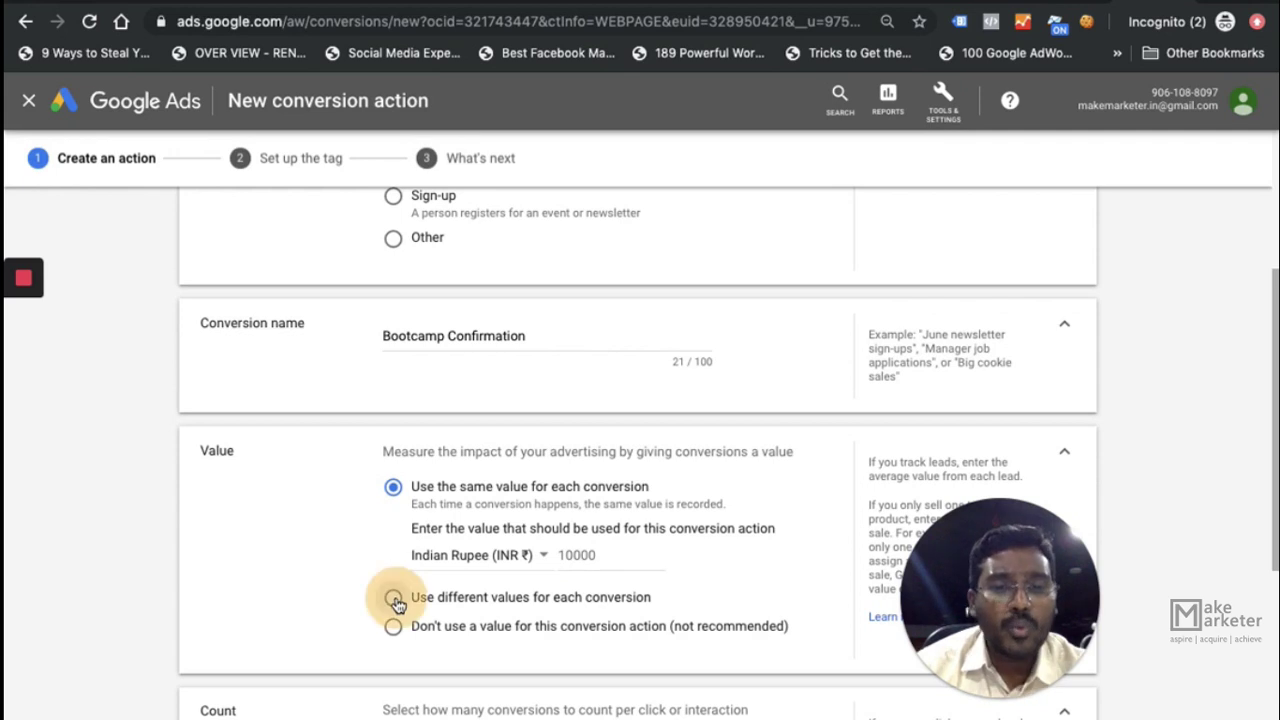
click(576, 597)
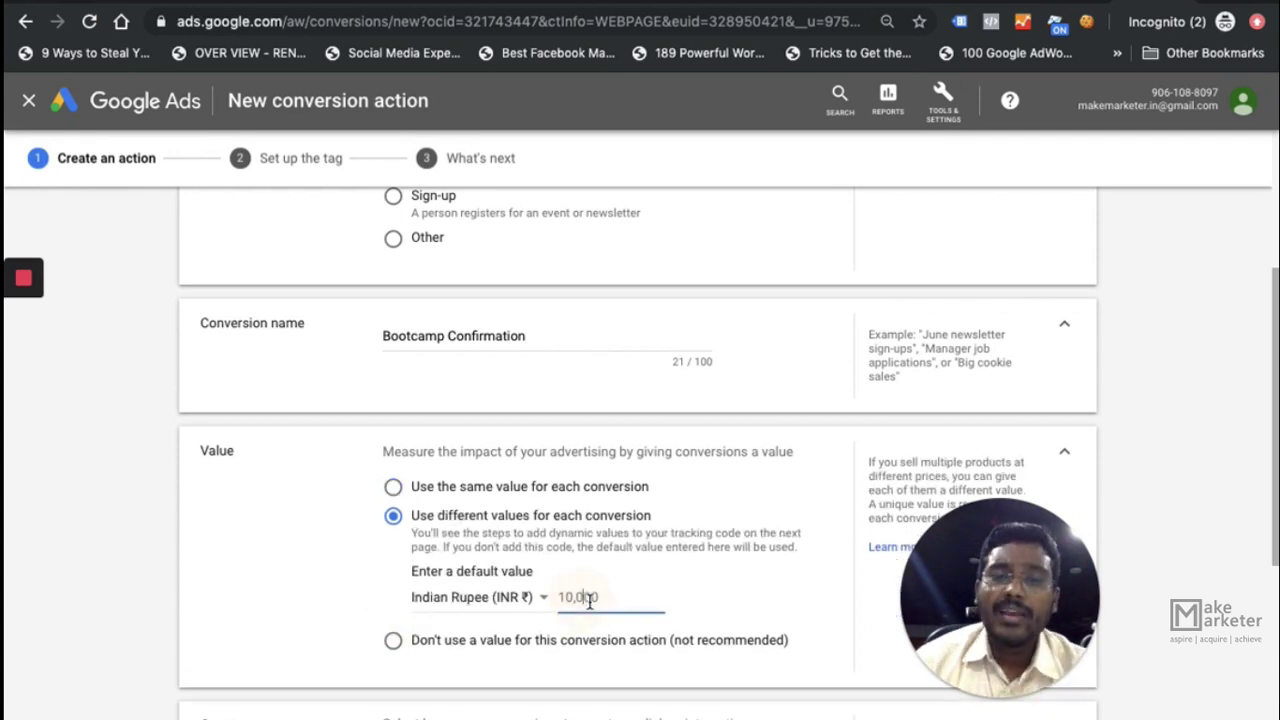
double_click(549, 599)
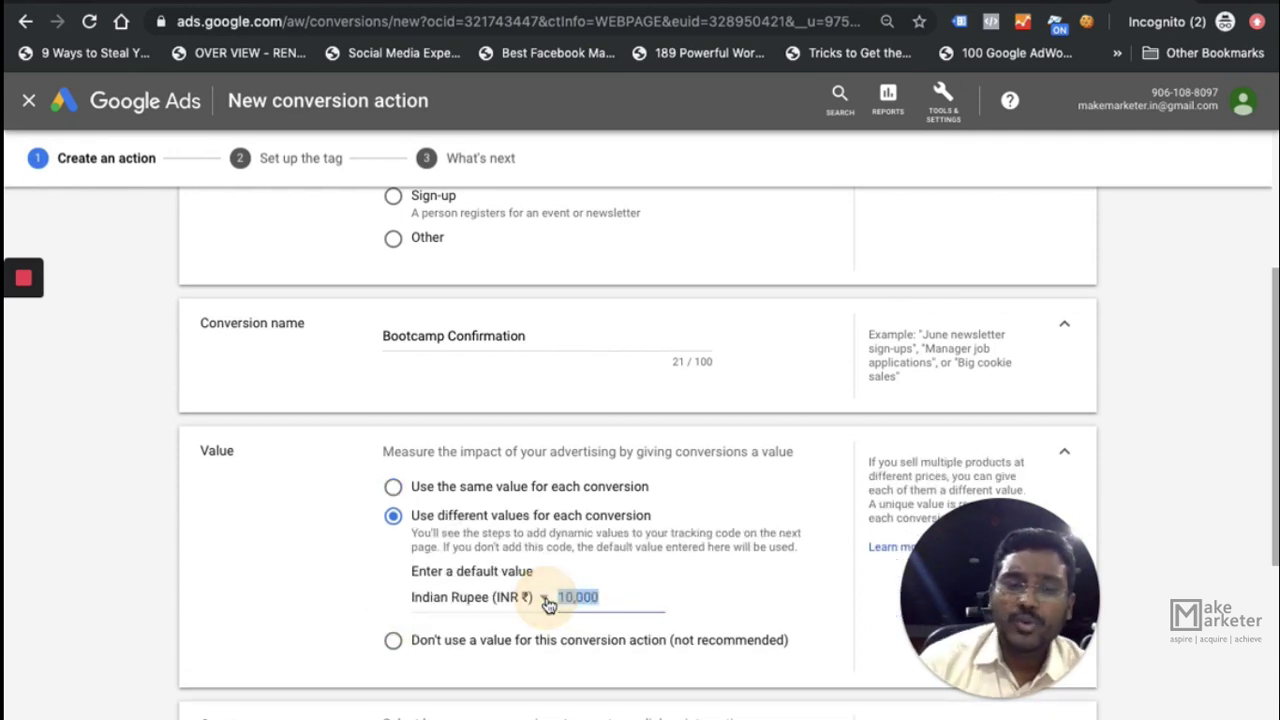
text(2000)
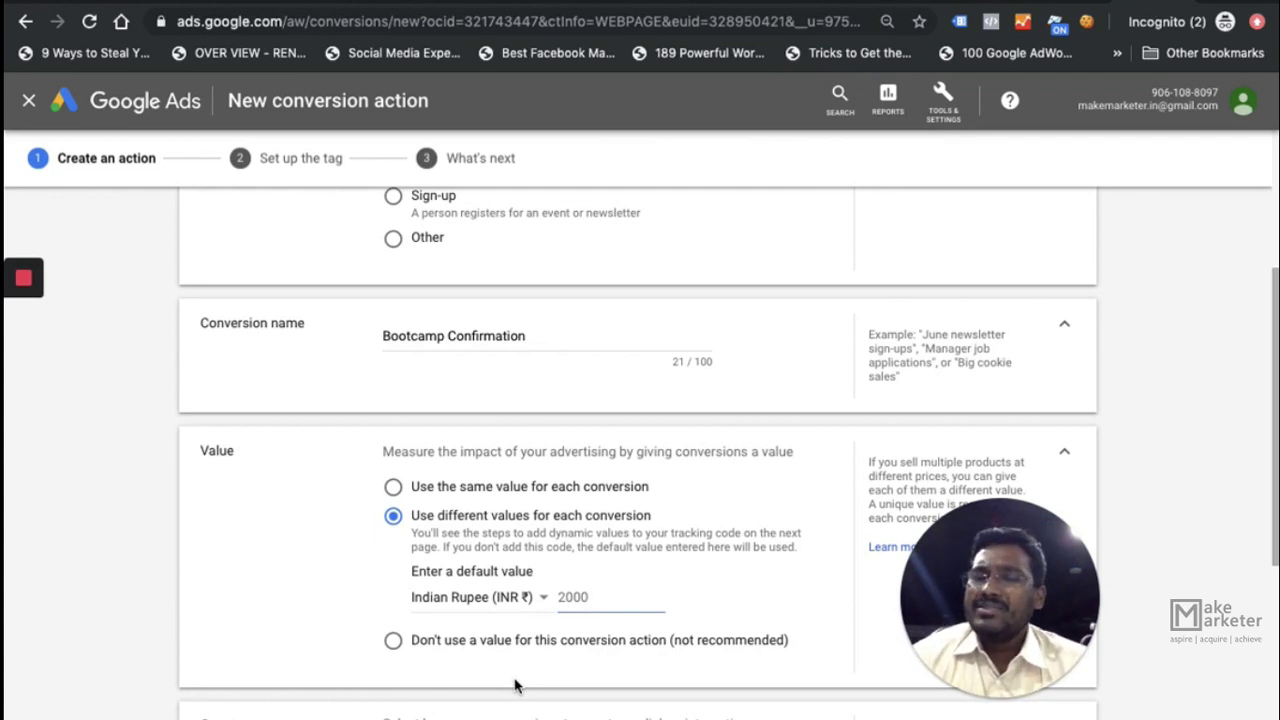
click(394, 641)
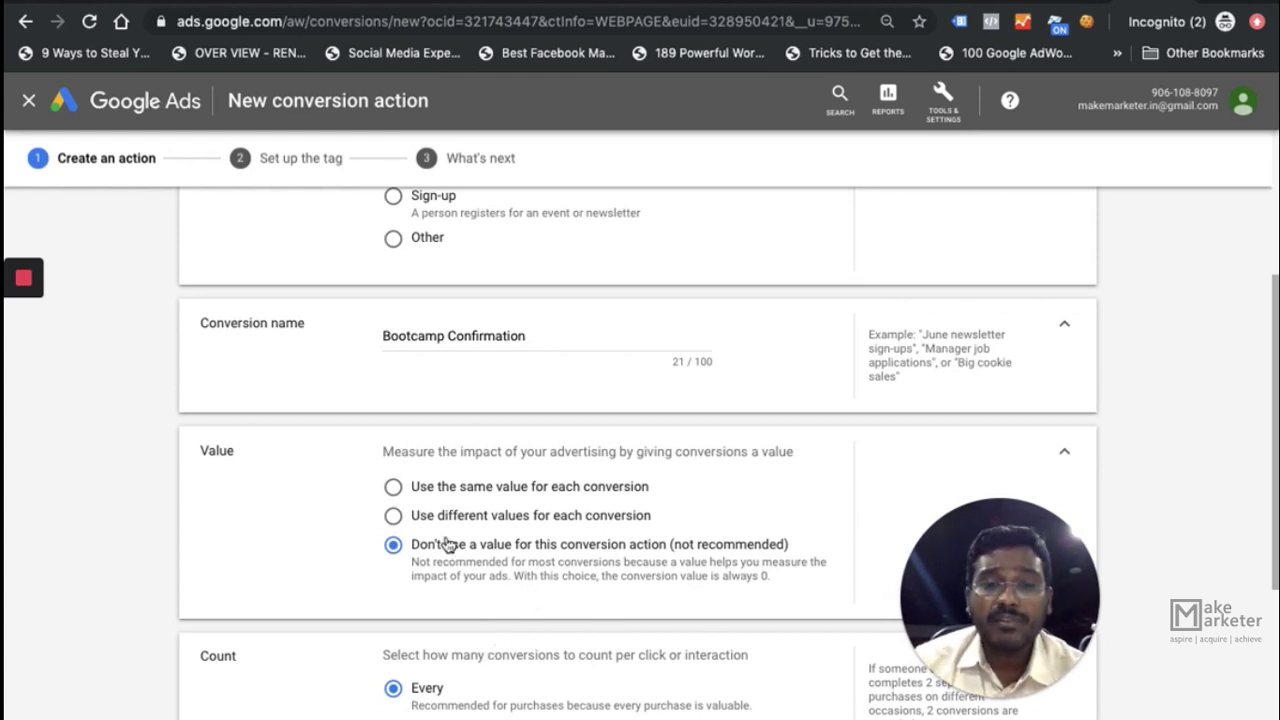
click(393, 515)
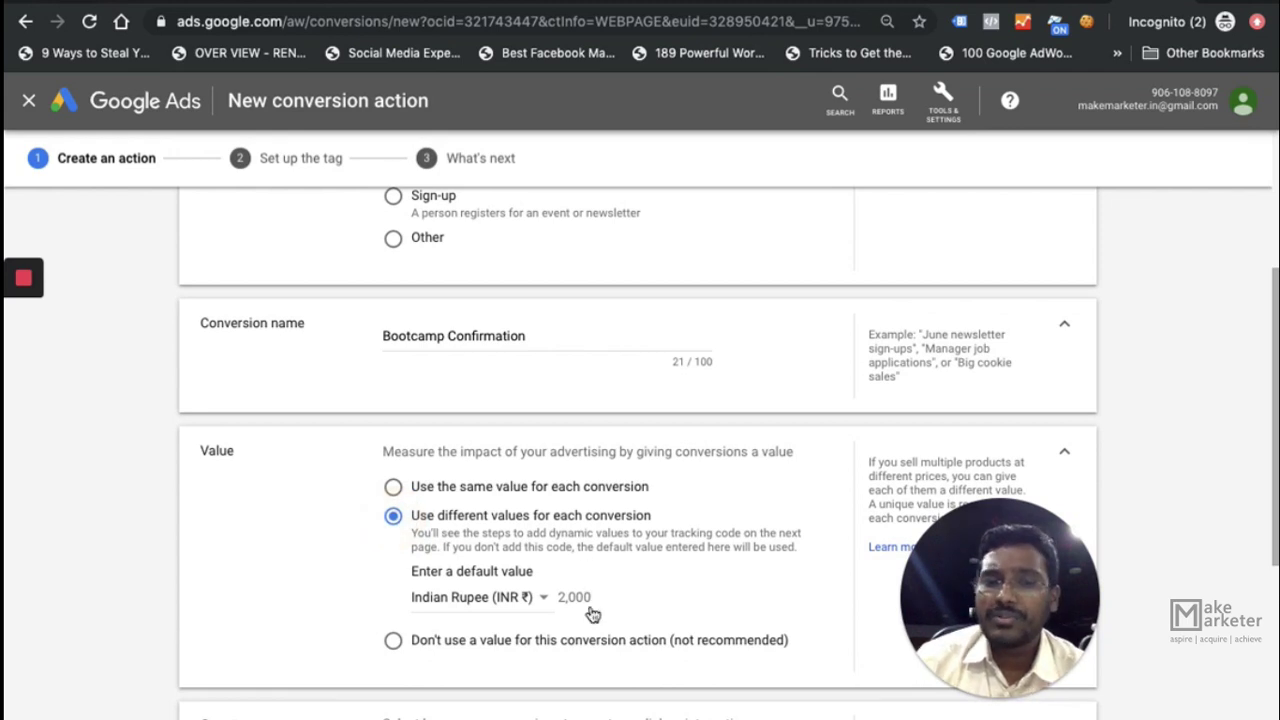
scroll(592, 613, down, 1)
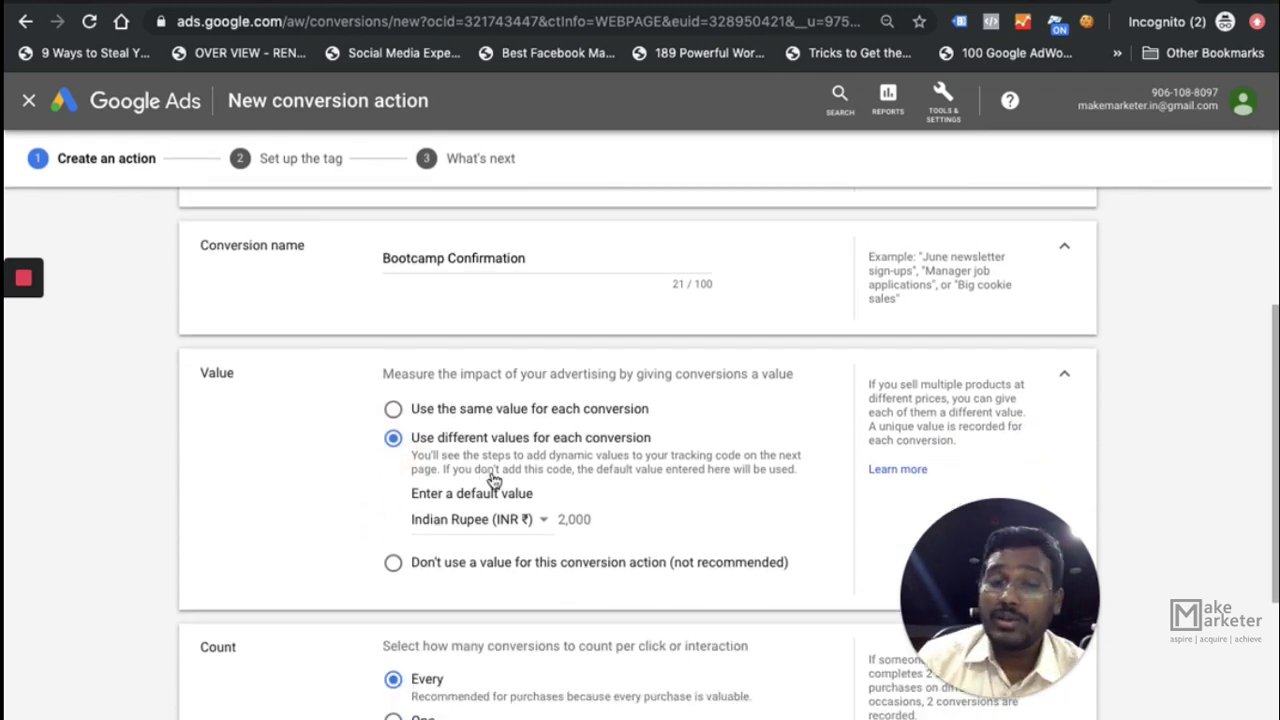
drag(608, 520, 562, 518)
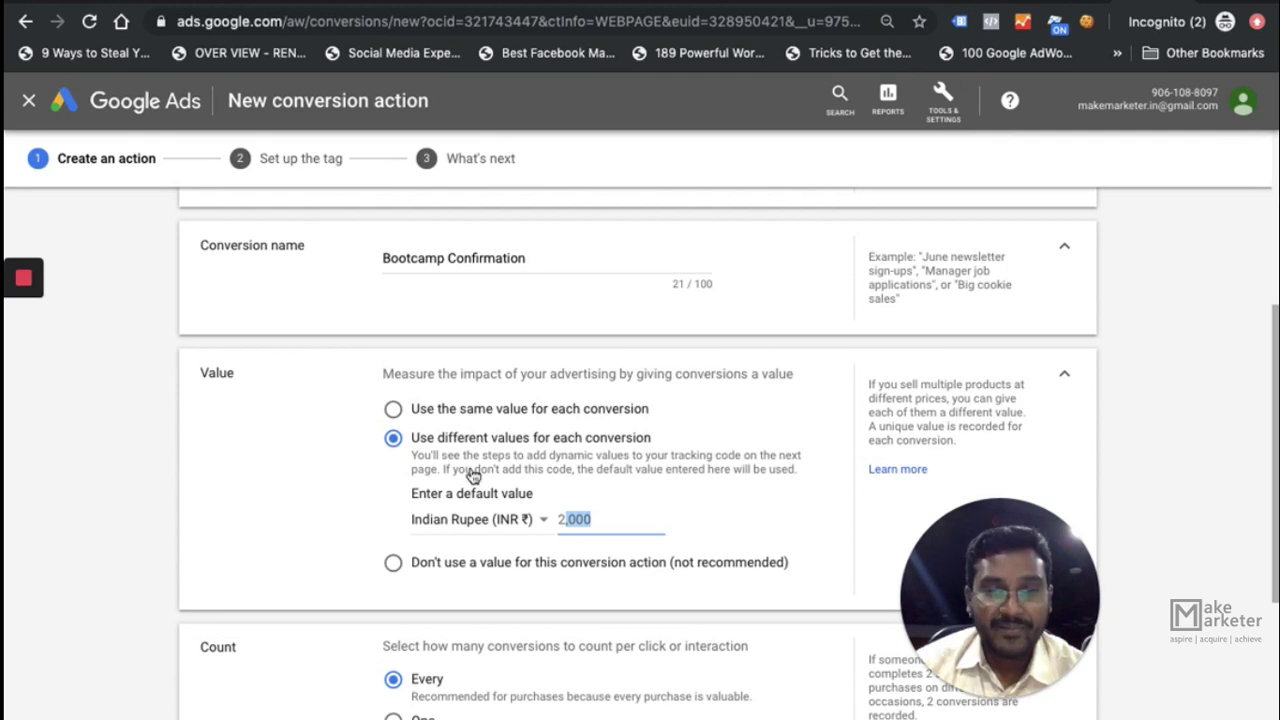
scroll(505, 565, down, 2)
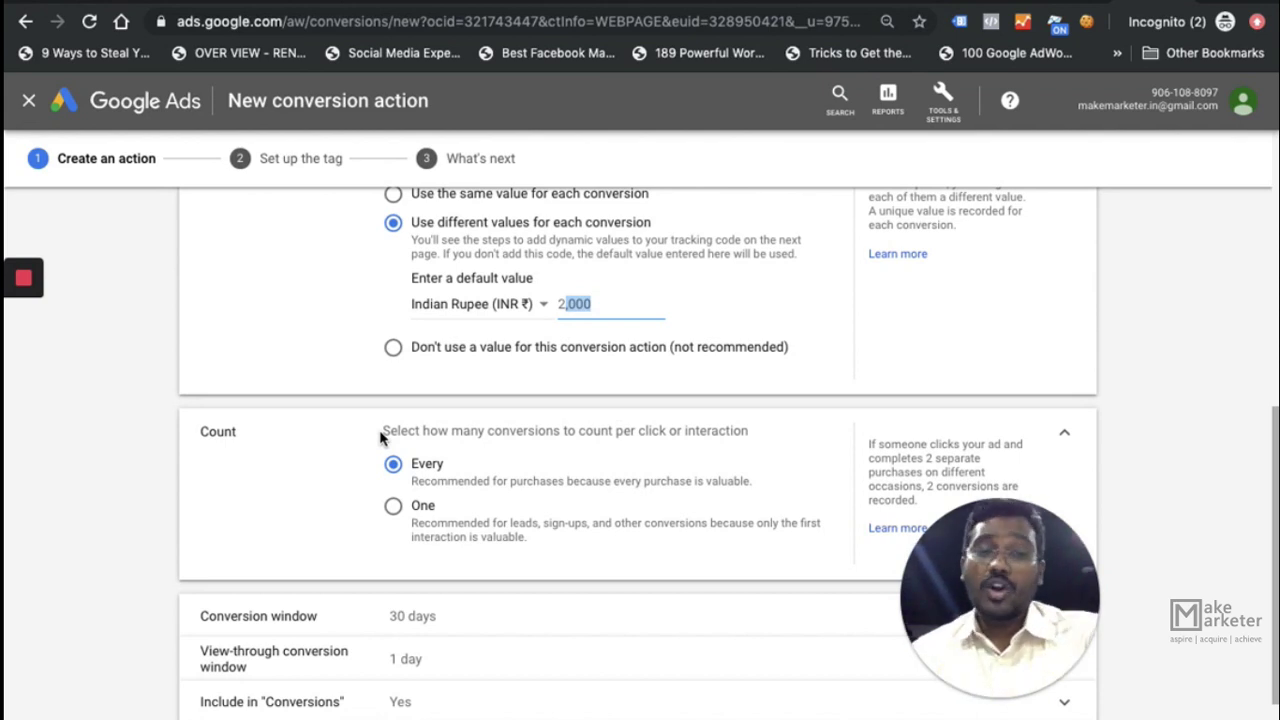
triple_click(198, 432)
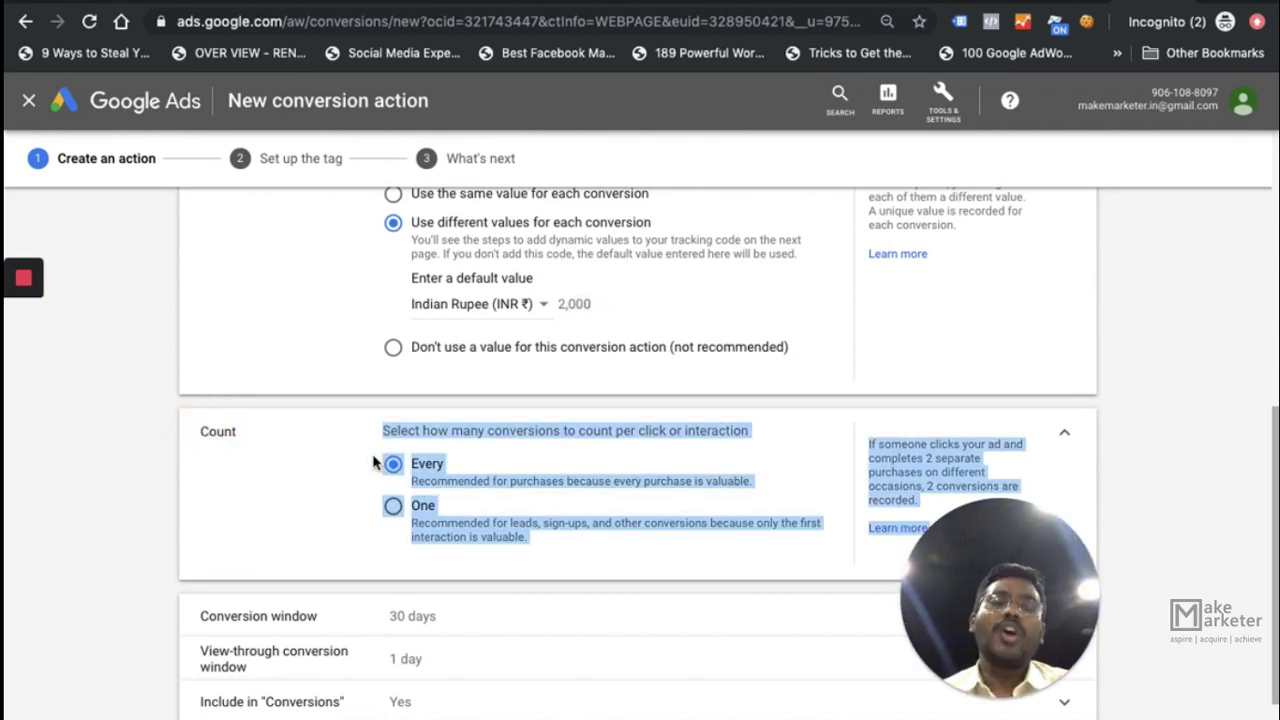
click(757, 457)
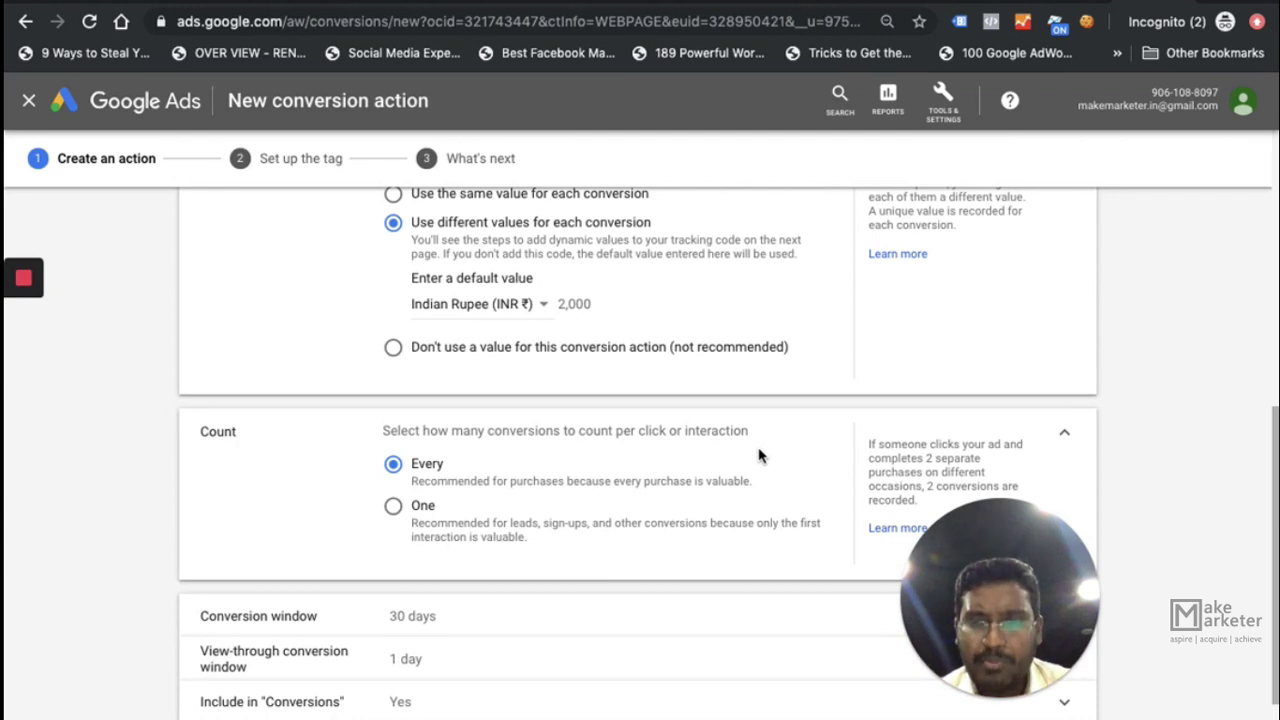
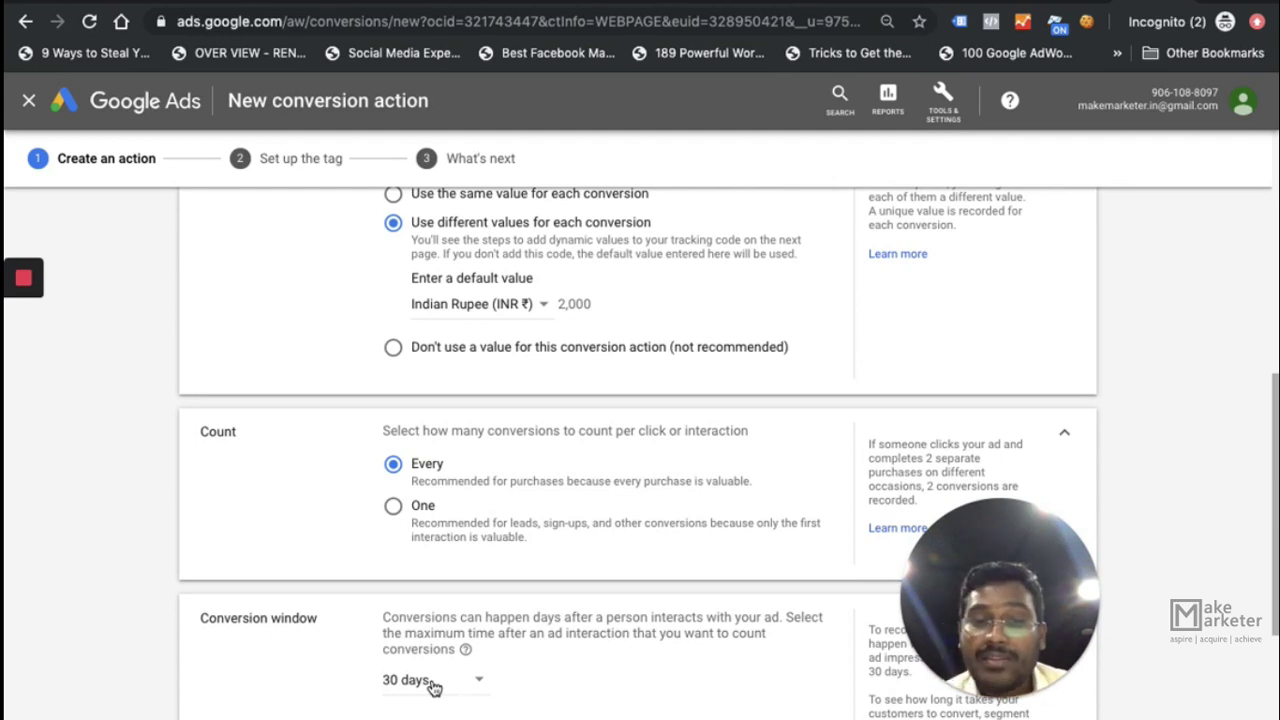
- Set the conversion window to 90 days
click(431, 684)
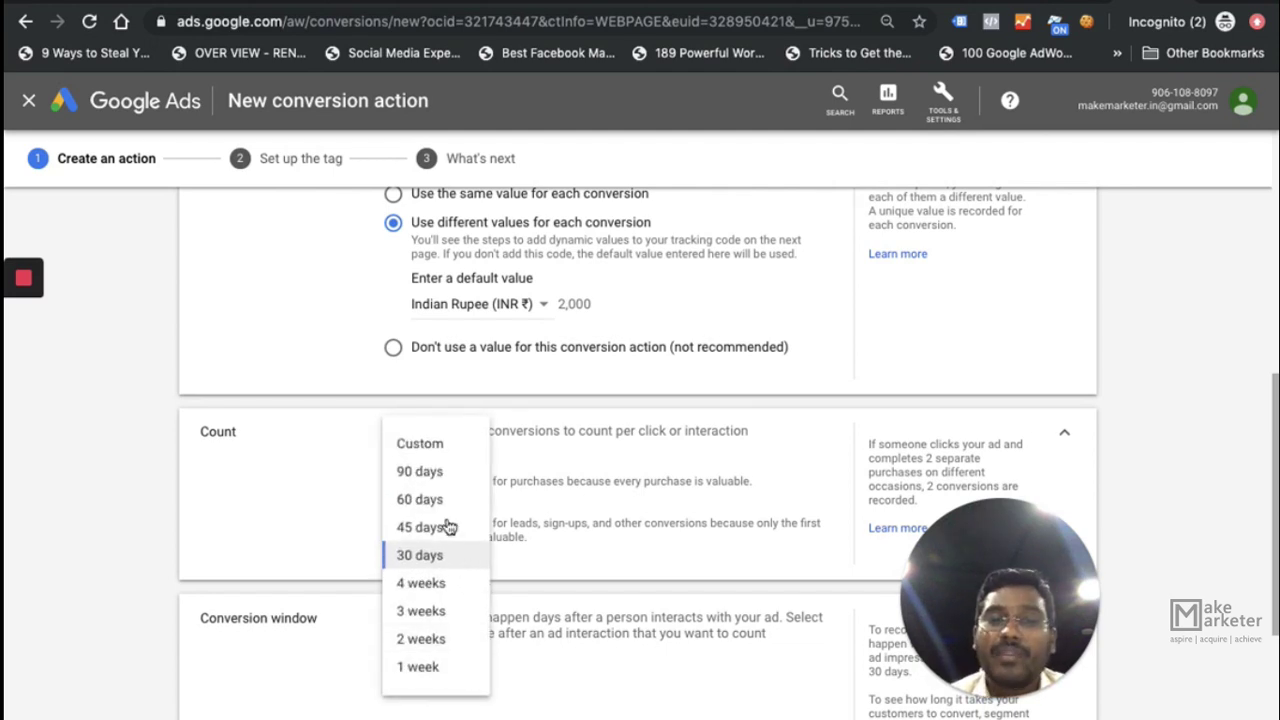
click(435, 476)
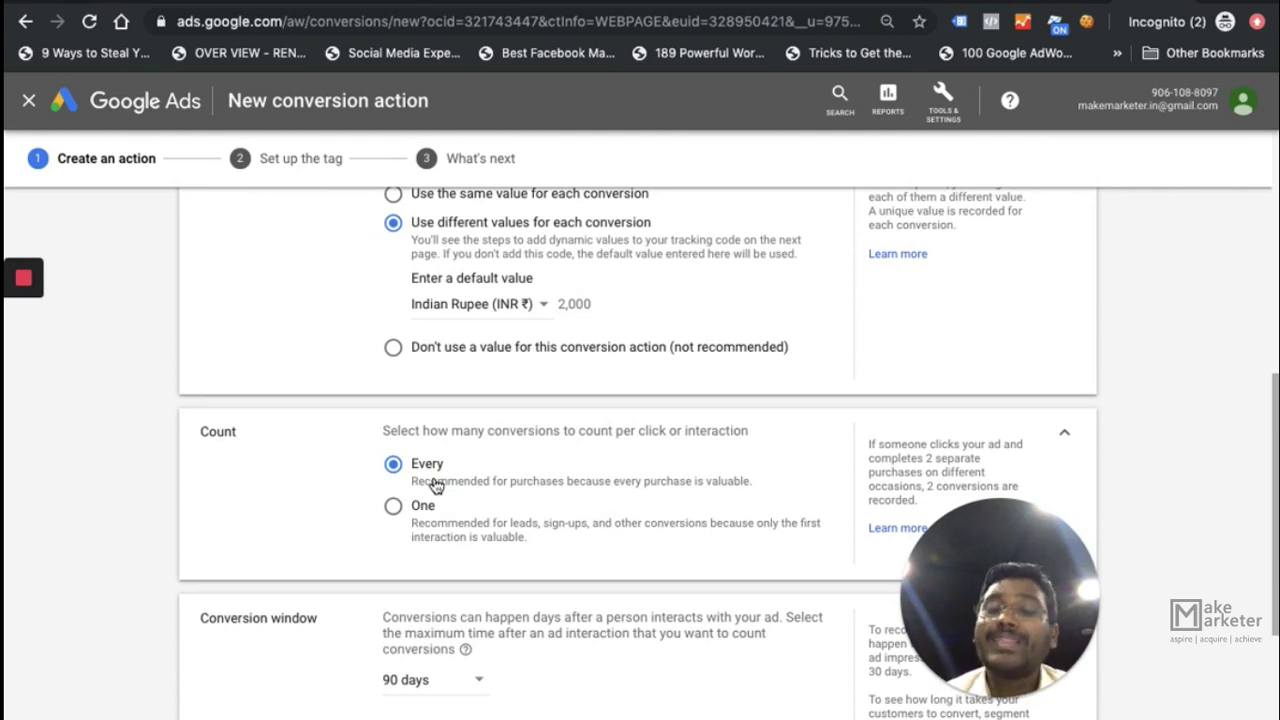
click(399, 681)
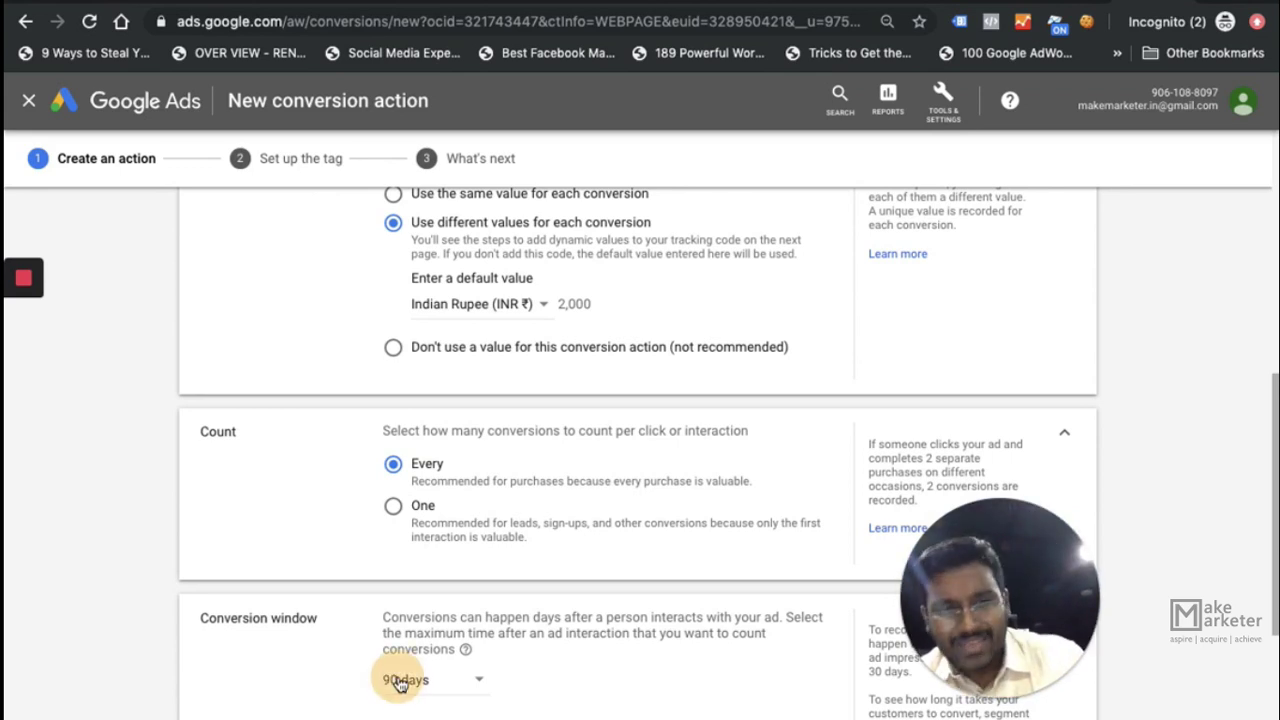
click(298, 519)
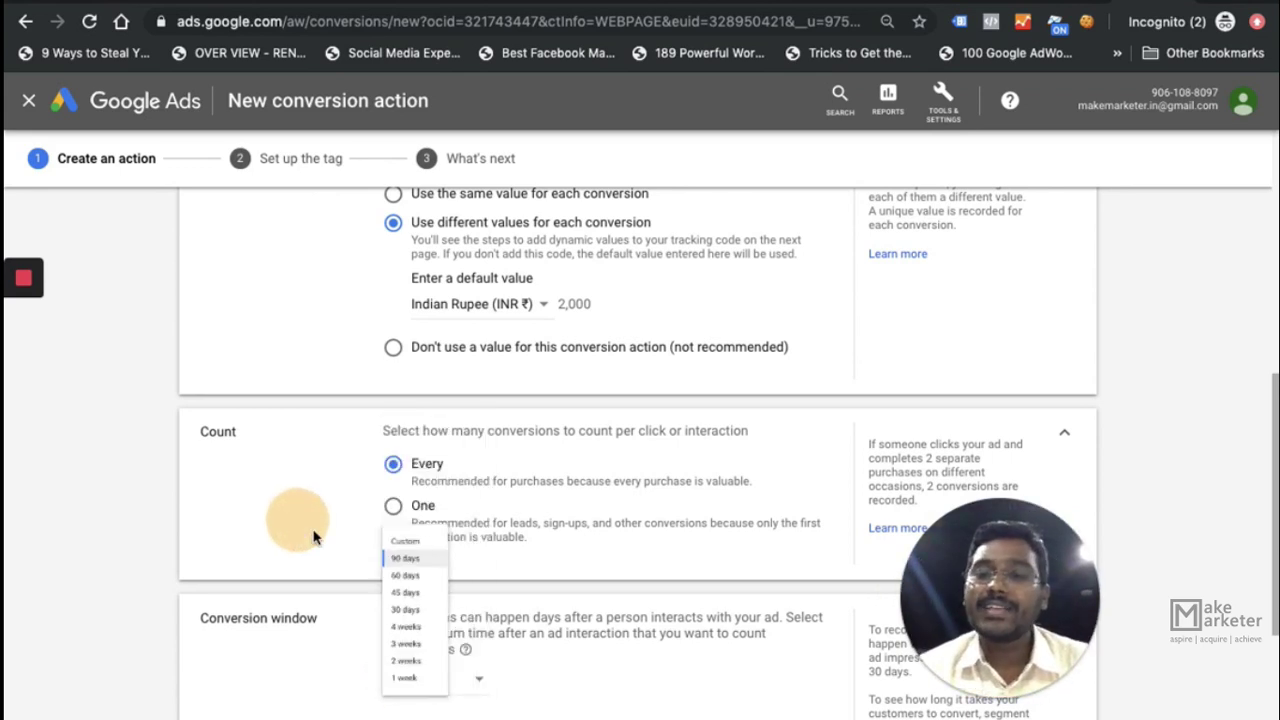
scroll(431, 591, down, 2)
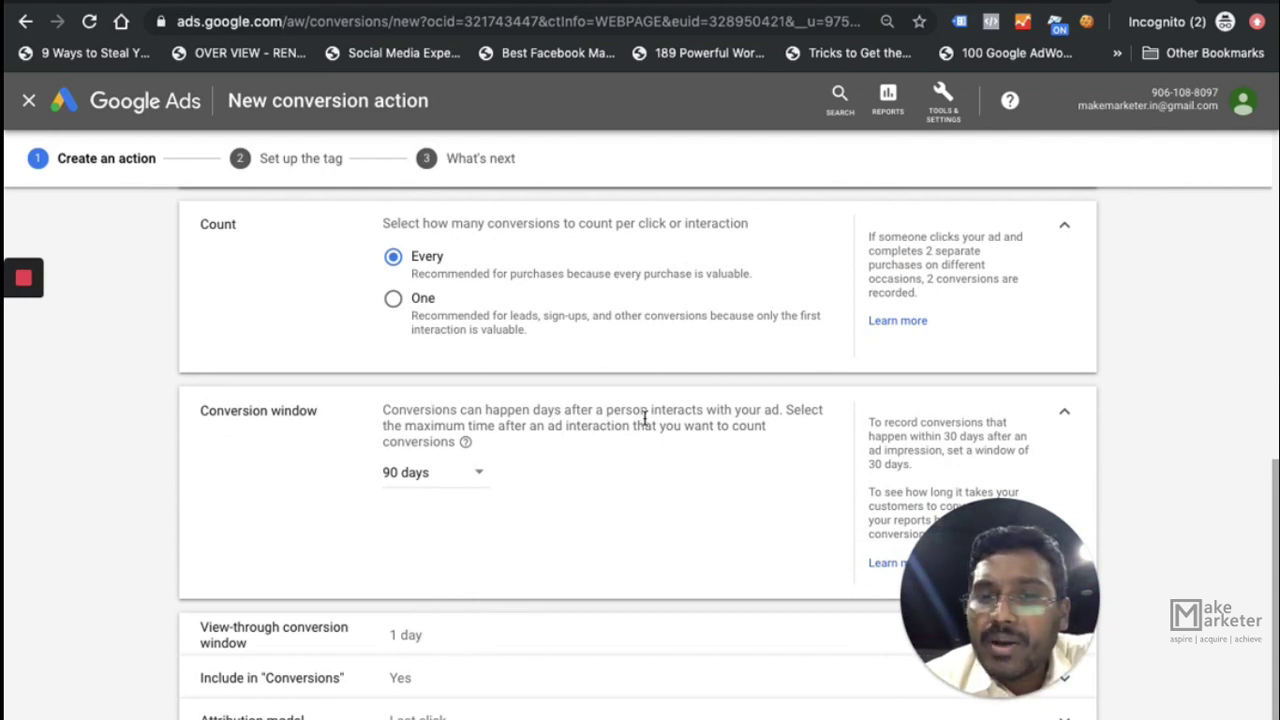
click(535, 425)
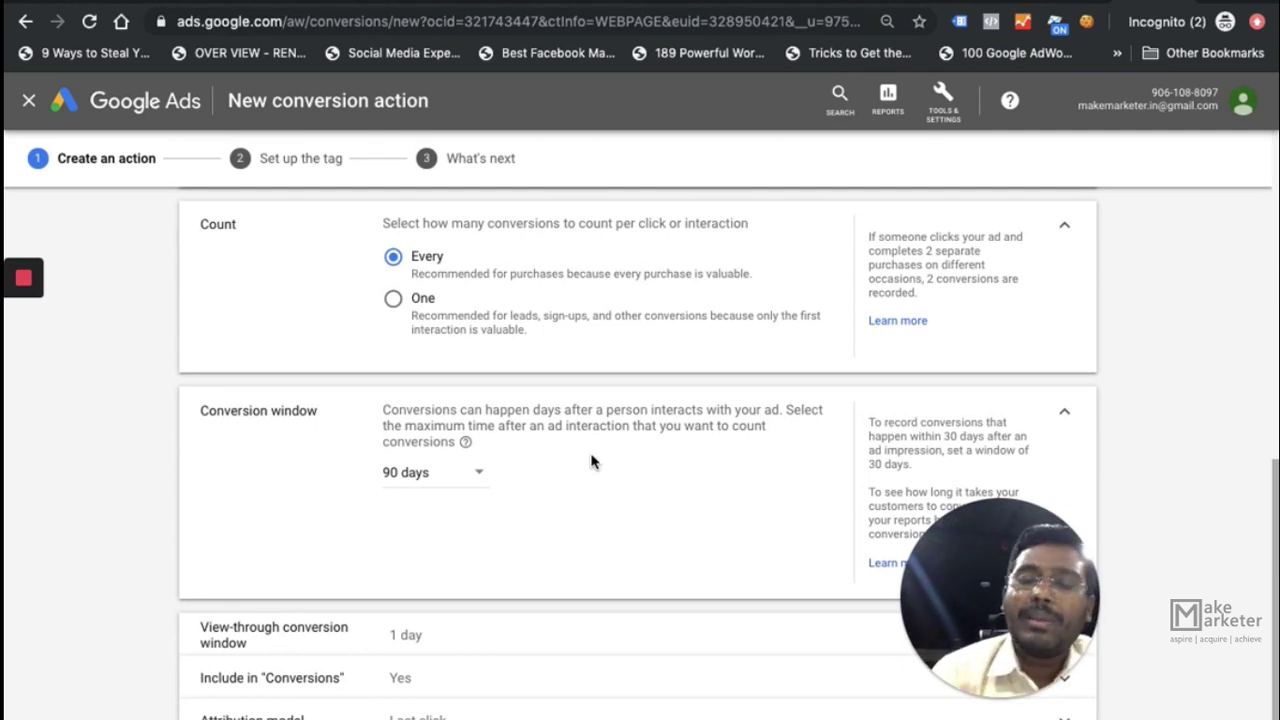
- Set the conversion window to 1 week
click(380, 470)
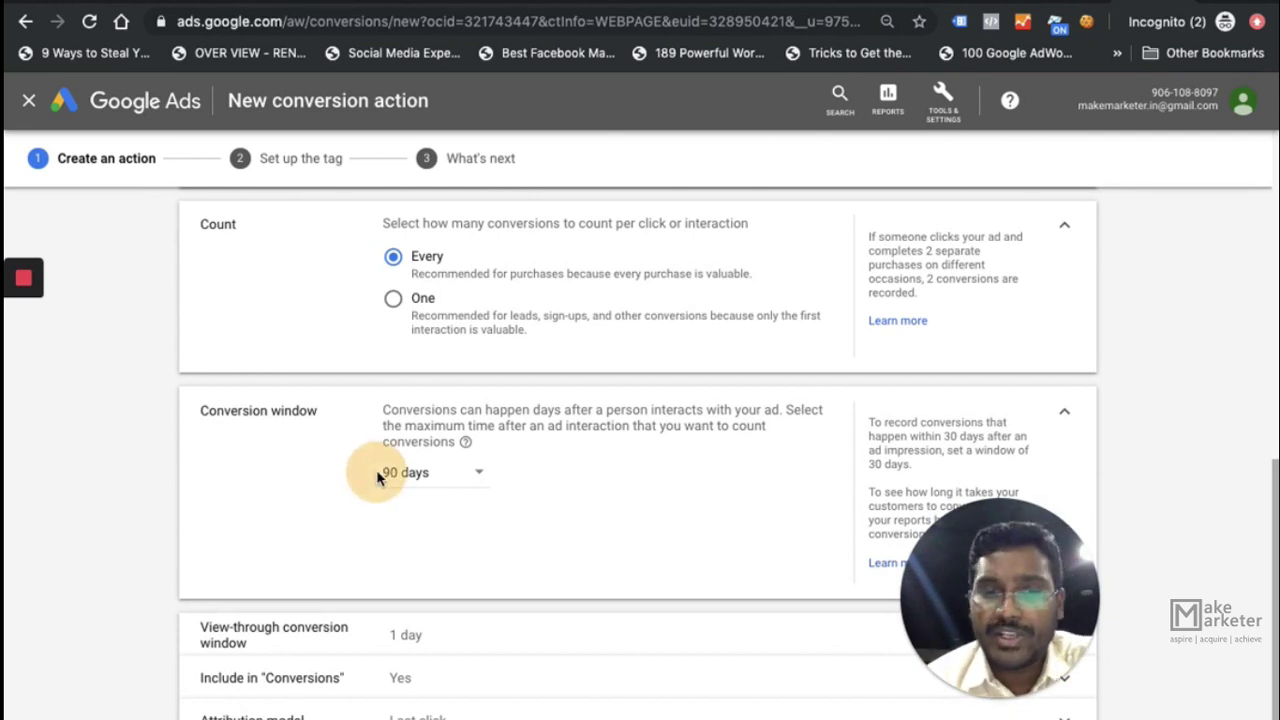
click(428, 488)
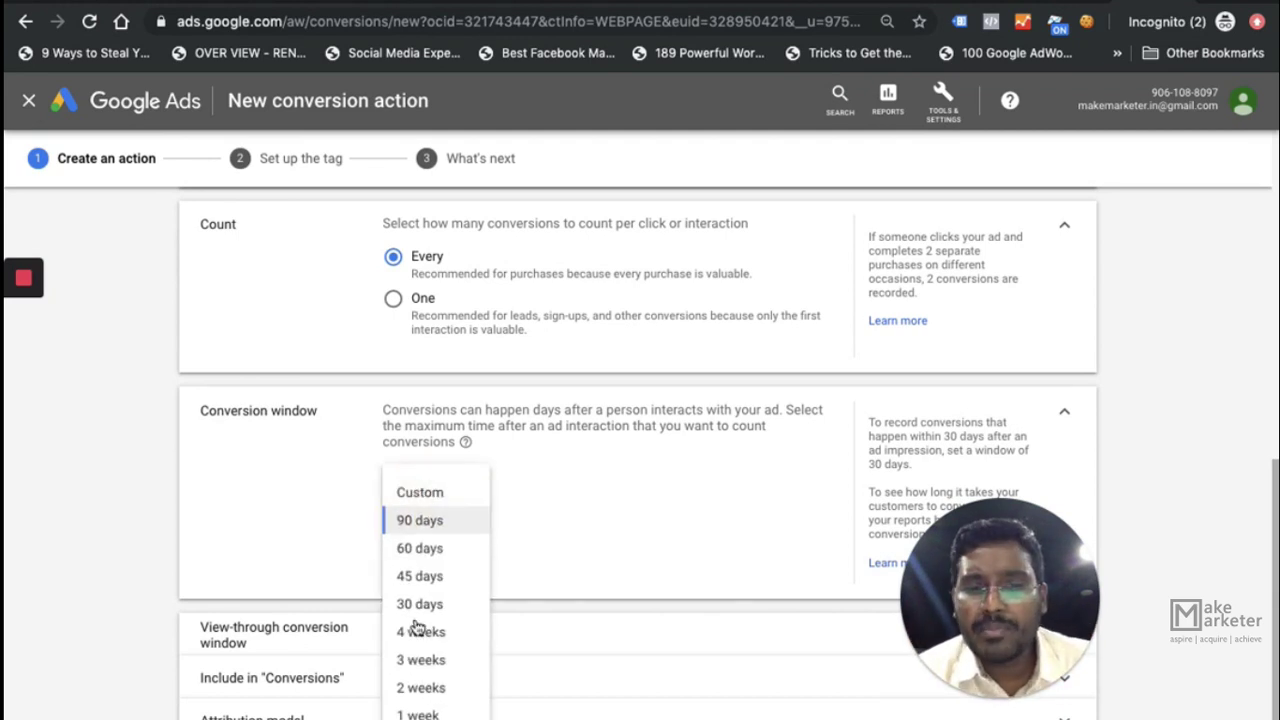
click(418, 714)
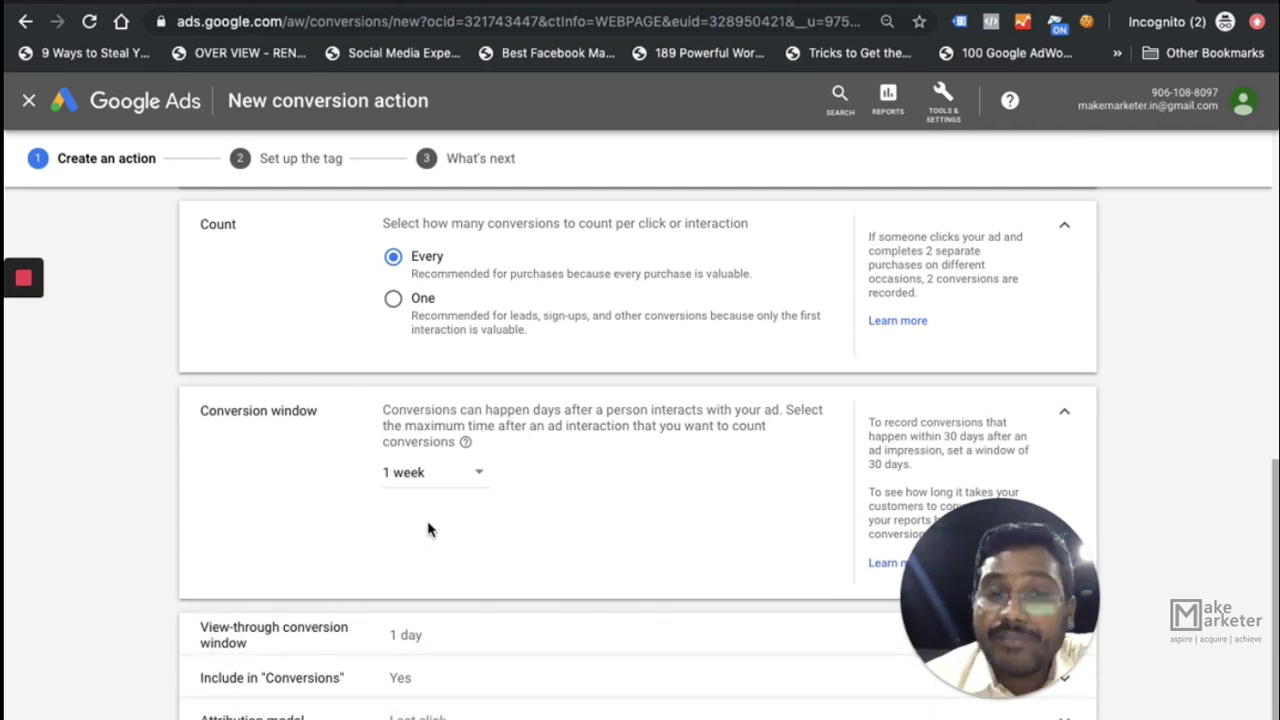
- Set the view-through conversion window to 1 week
scroll(440, 520, down, 2)
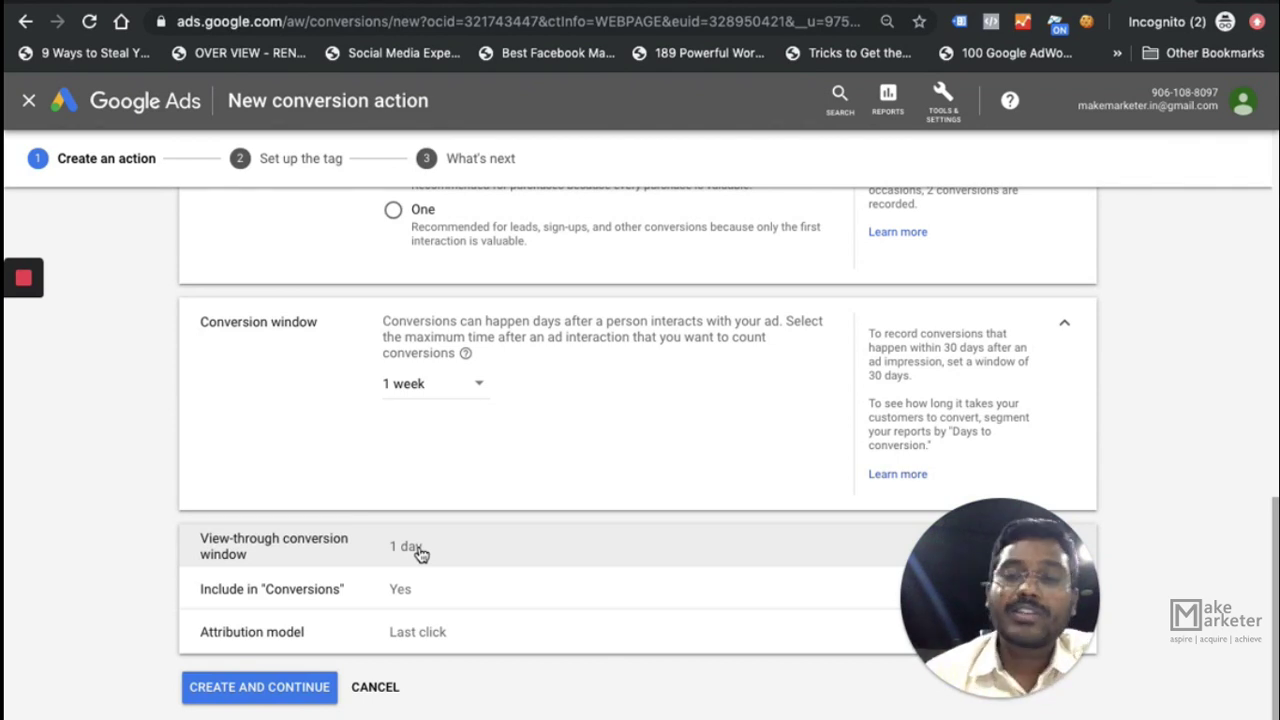
click(420, 553)
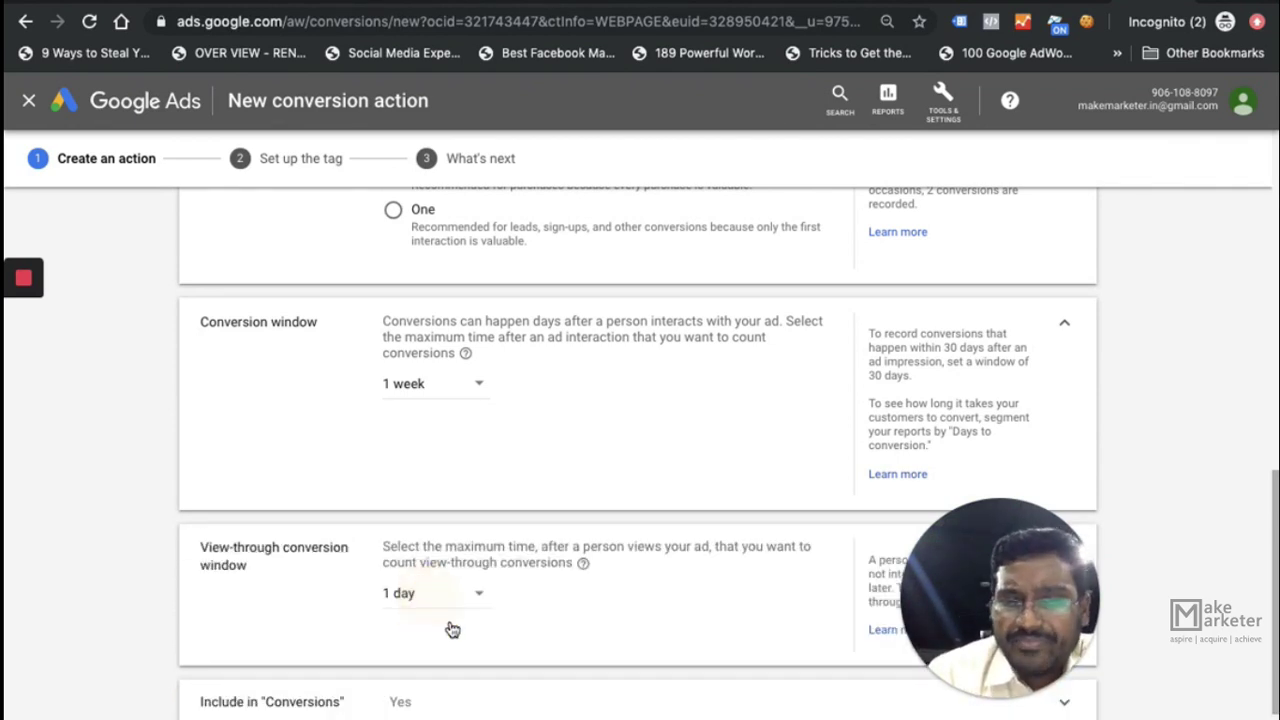
click(445, 596)
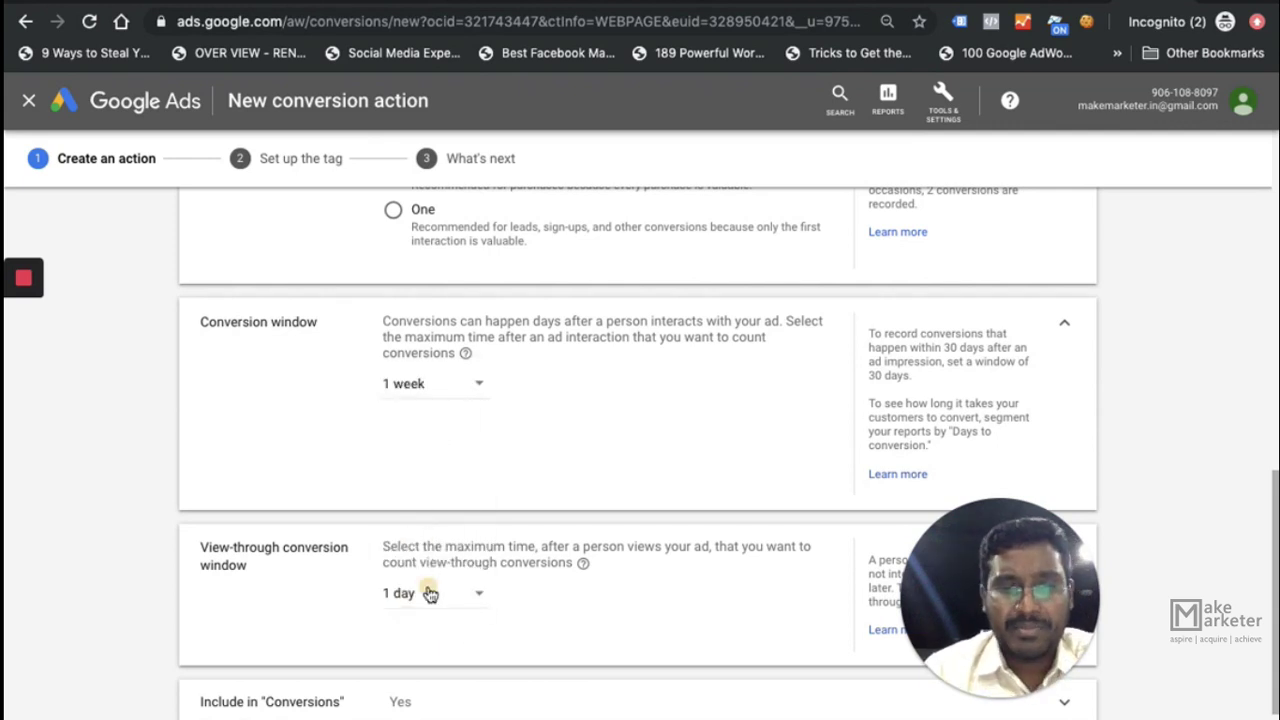
click(429, 592)
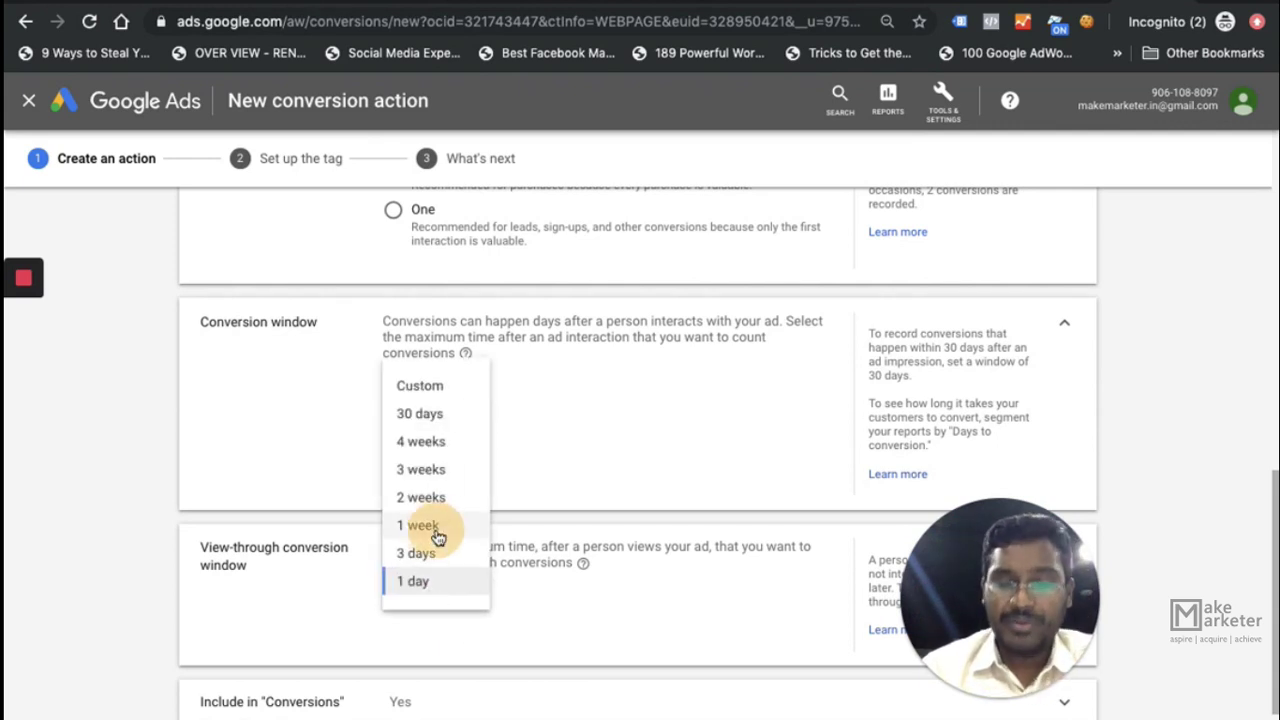
click(430, 524)
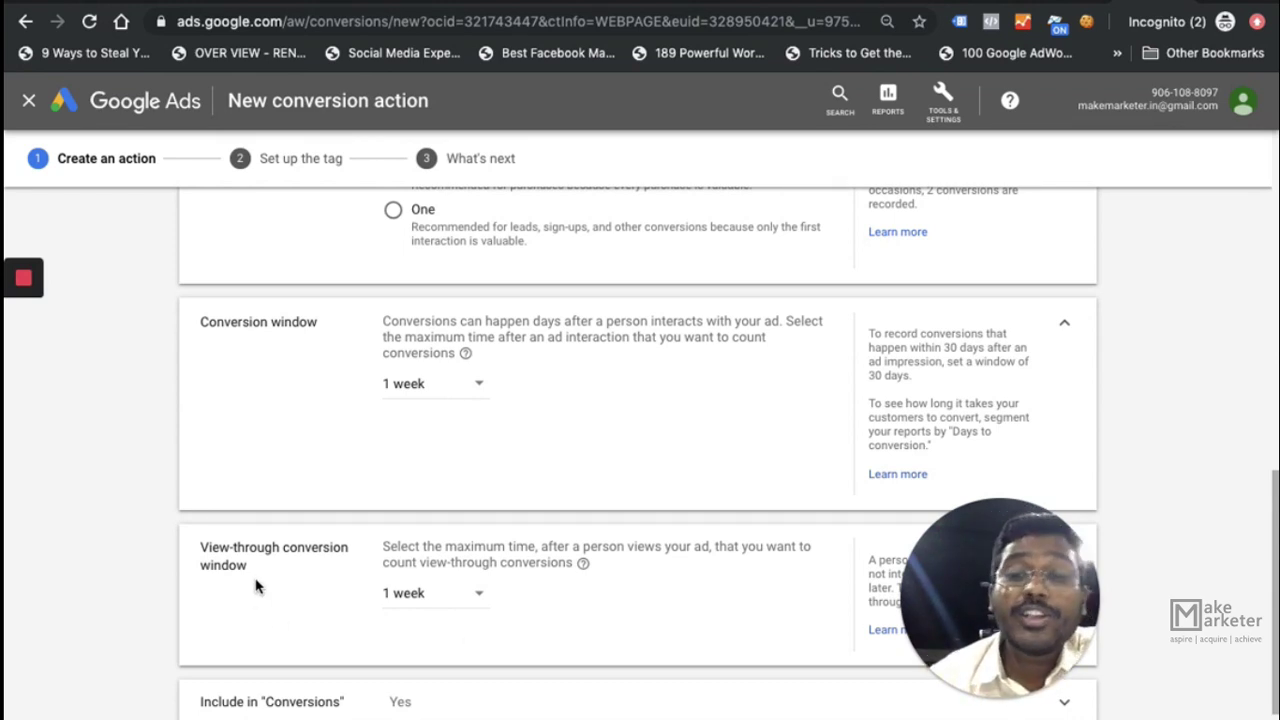
- Create the conversion action and choose to install the tag yourself
scroll(394, 608, down, 2)
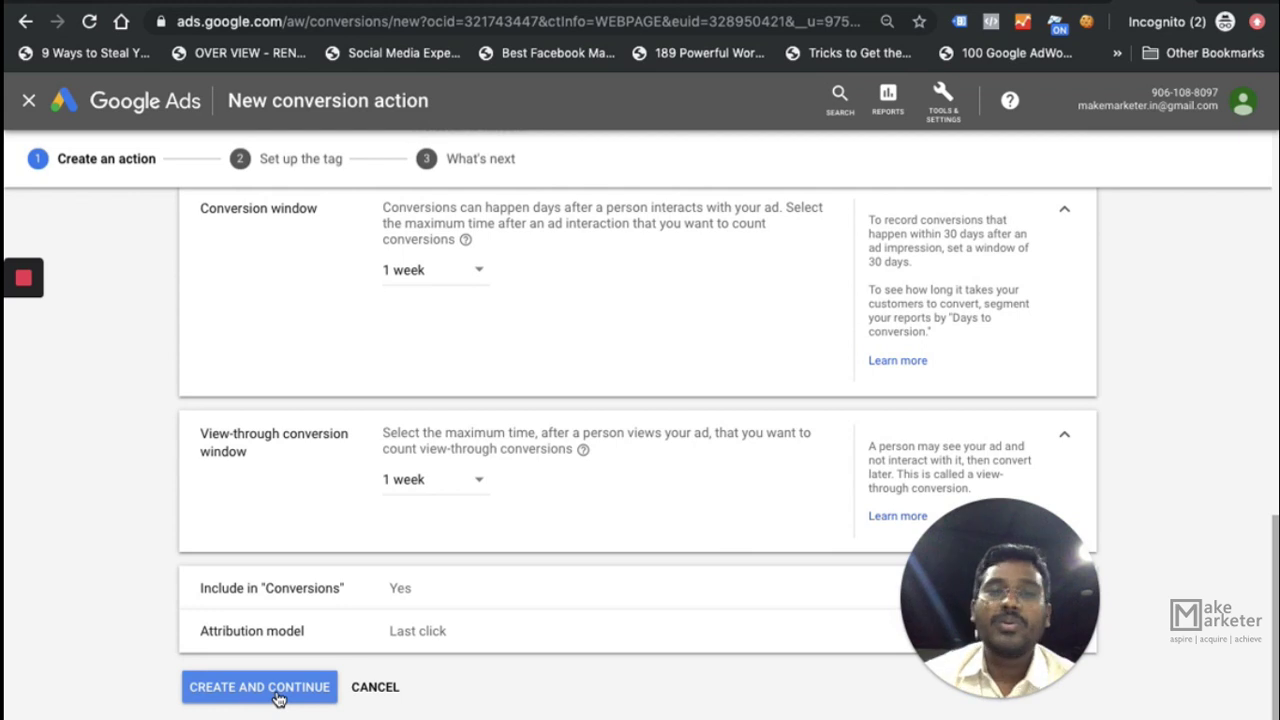
click(279, 697)
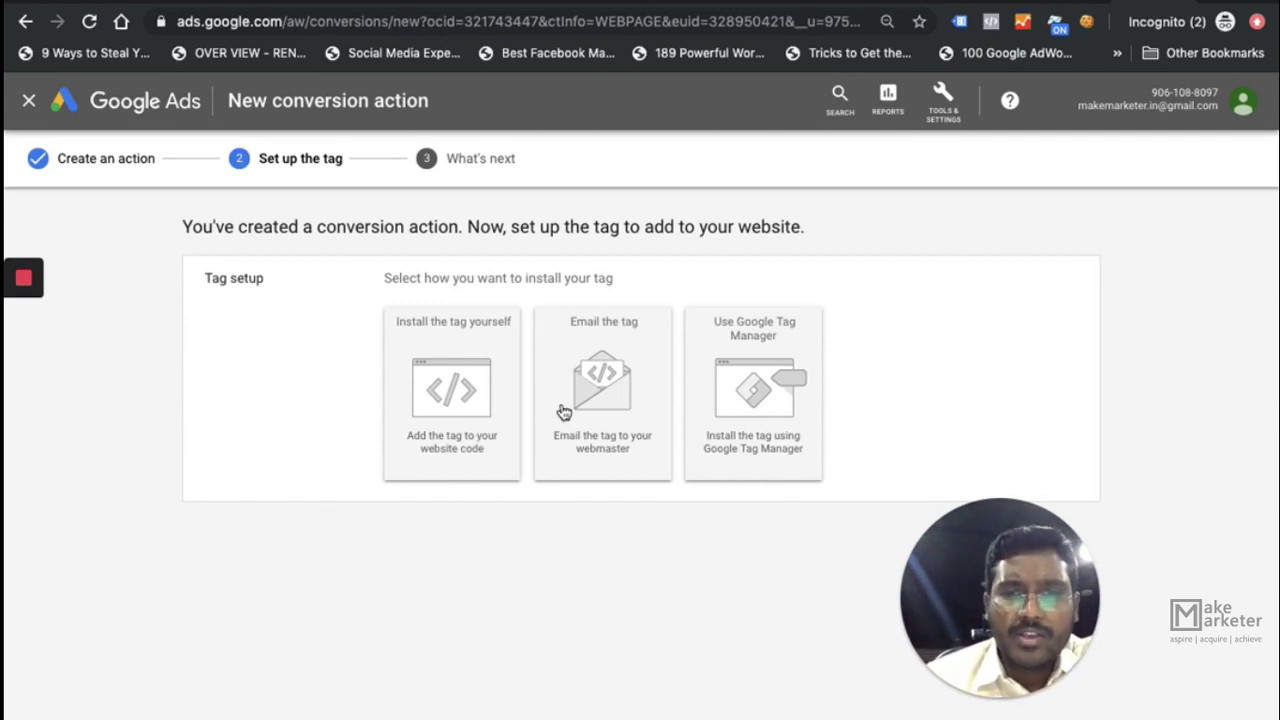
click(463, 399)
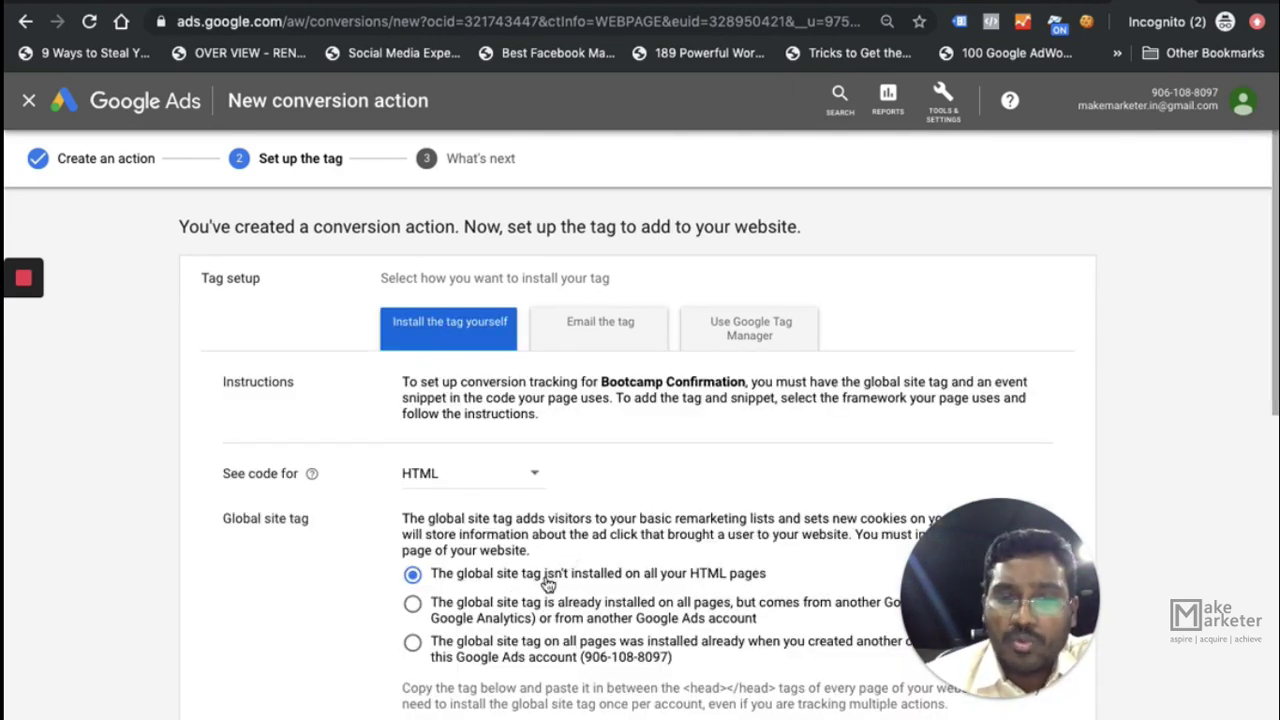
- Examine the global site tag code that goes on every page of the website, highlighting the whole script
scroll(562, 586, down, 1)
scroll(562, 586, down, 5)
click(611, 420)
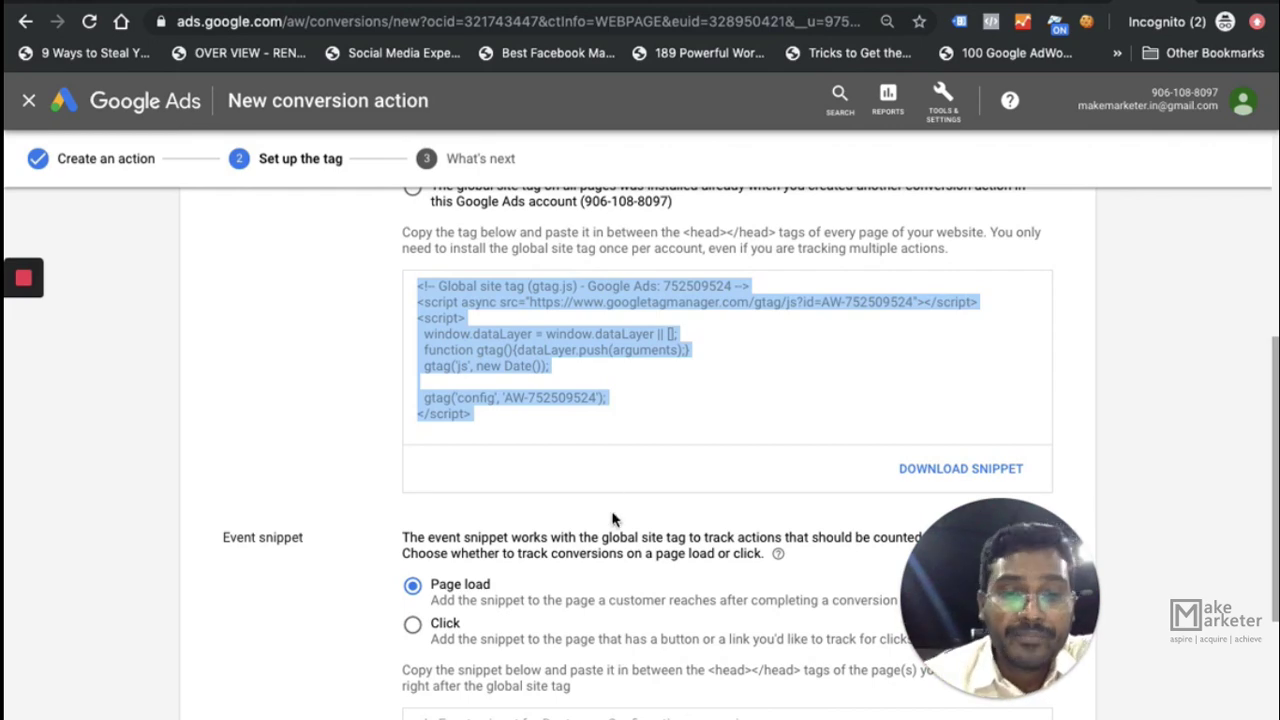
scroll(615, 520, down, 3)
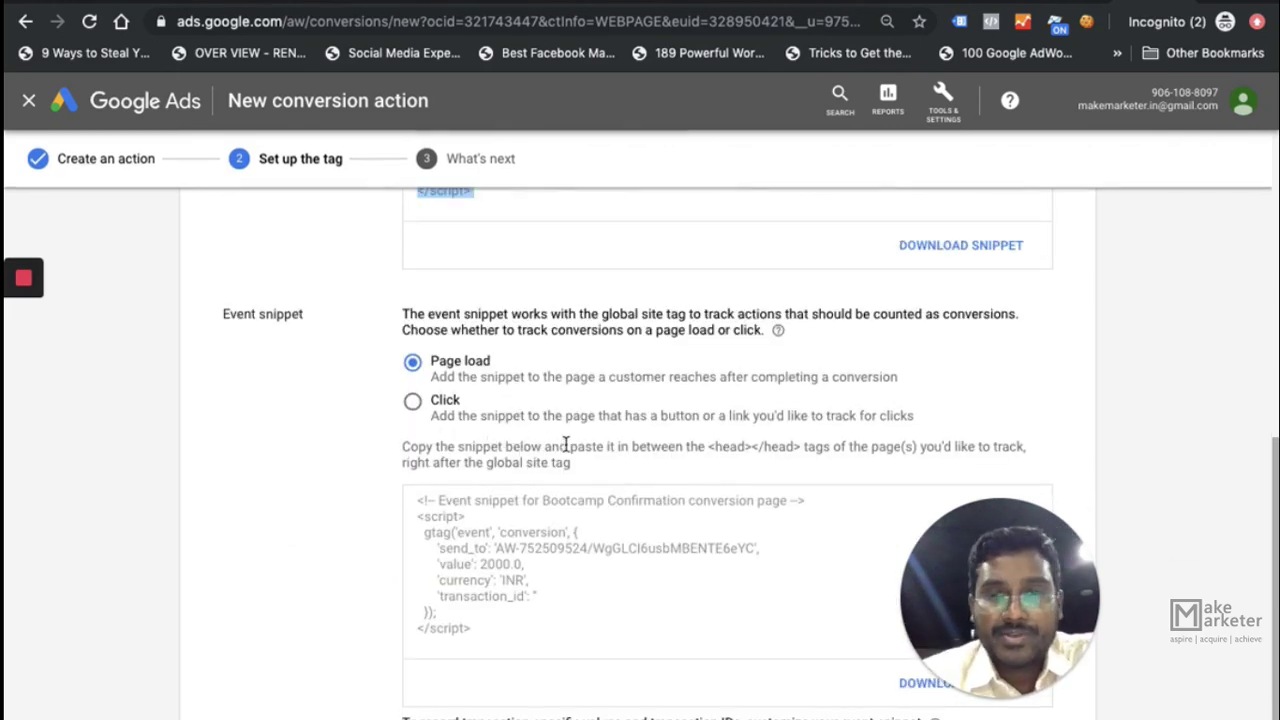
scroll(566, 447, up, 3)
click(531, 426)
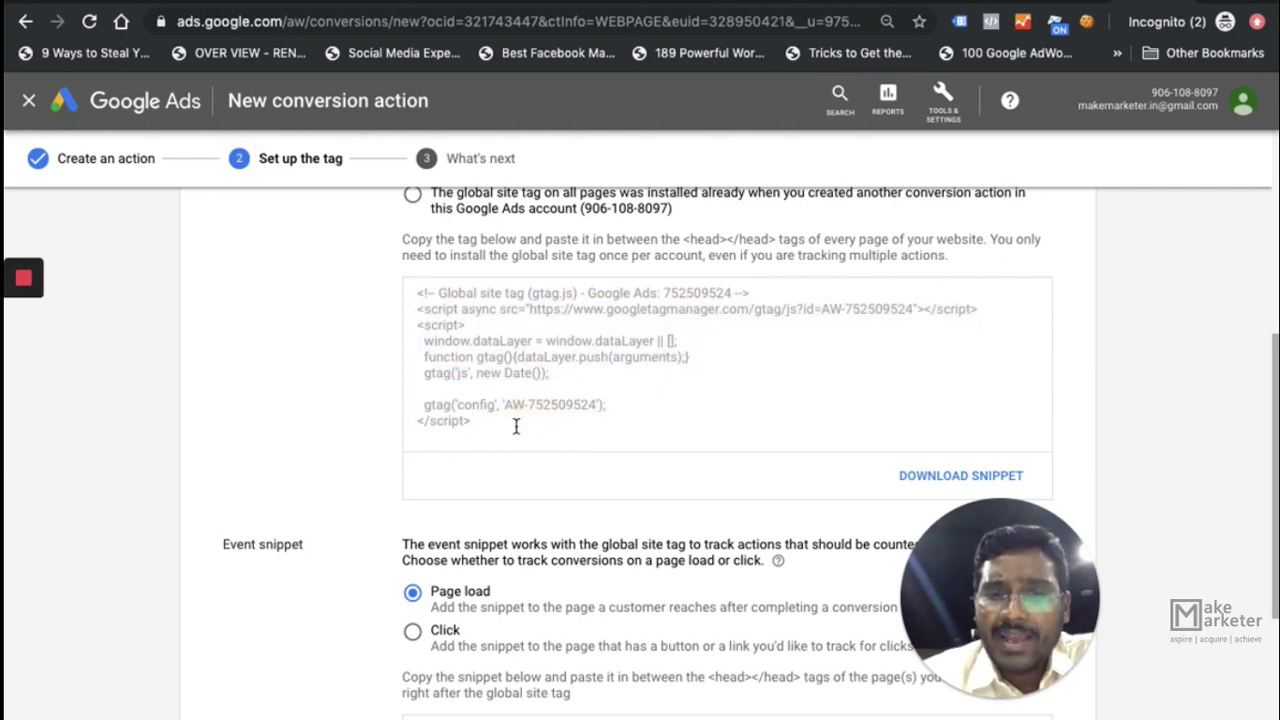
drag(509, 428, 418, 292)
scroll(294, 534, down, 3)
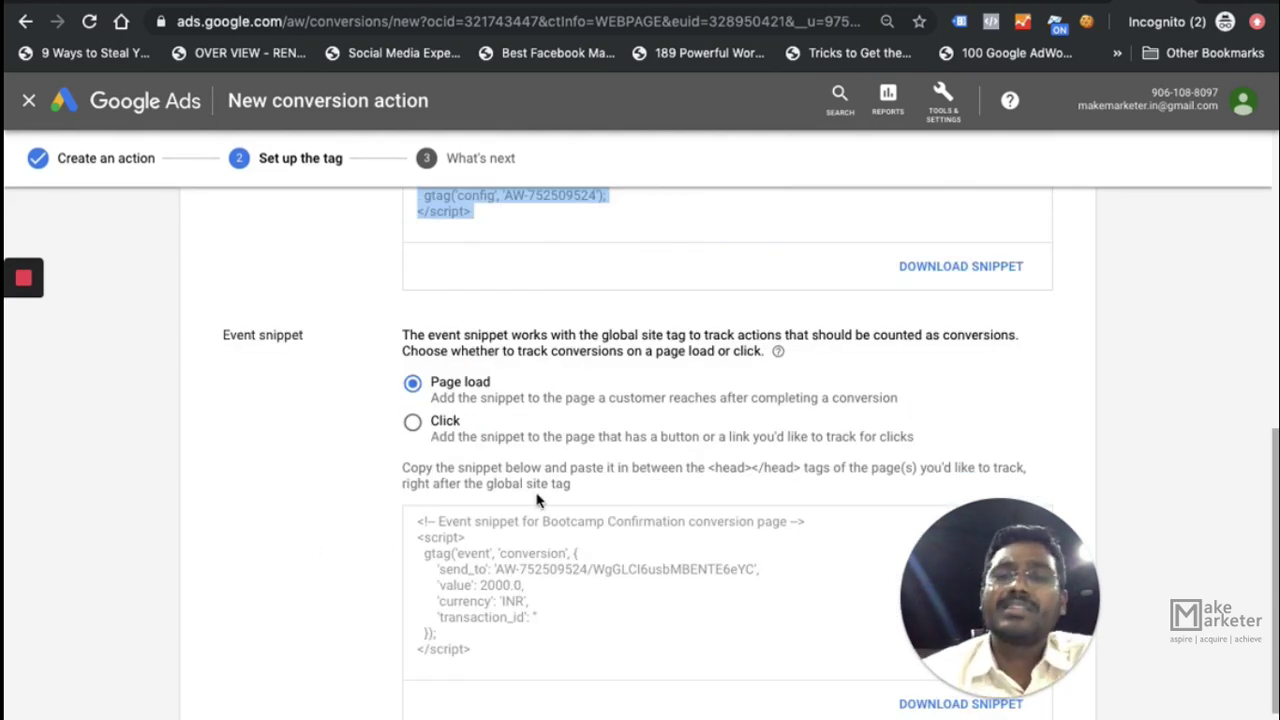
- Compare the page-load event snippet for Bootcamp Confirmation with the global site tag, highlighting each code block in turn
click(943, 335)
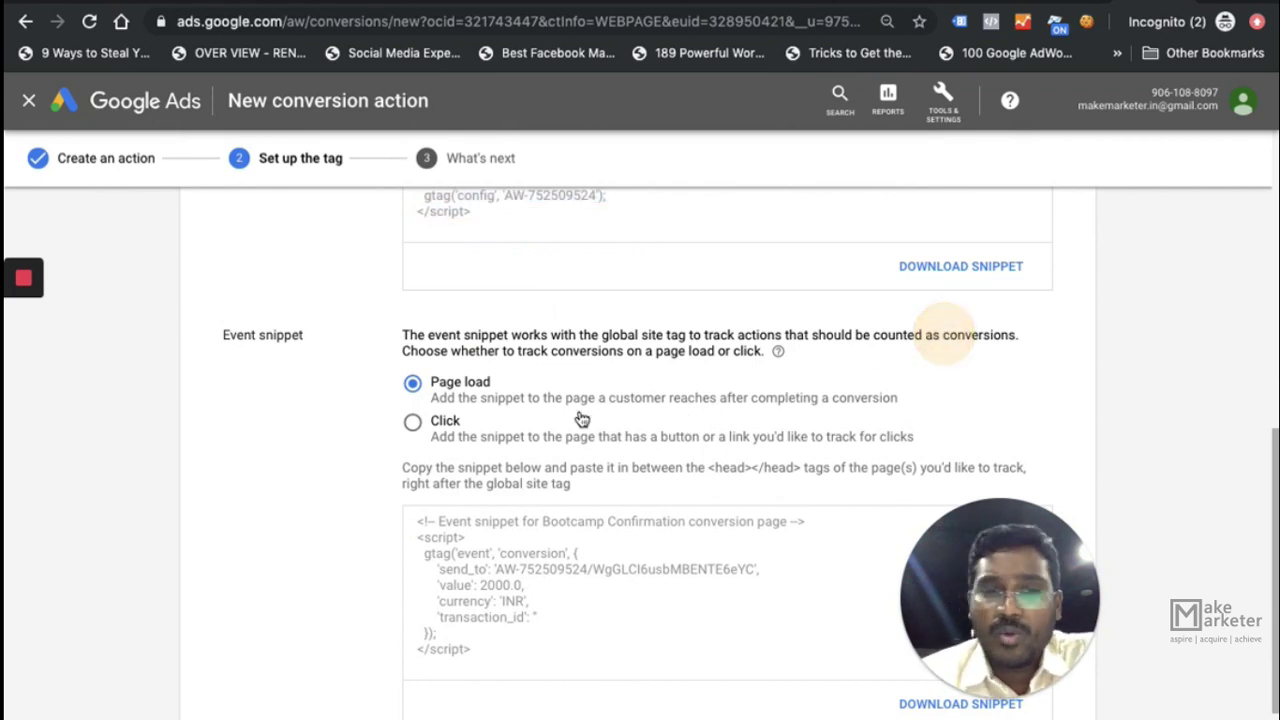
scroll(540, 500, up, 1)
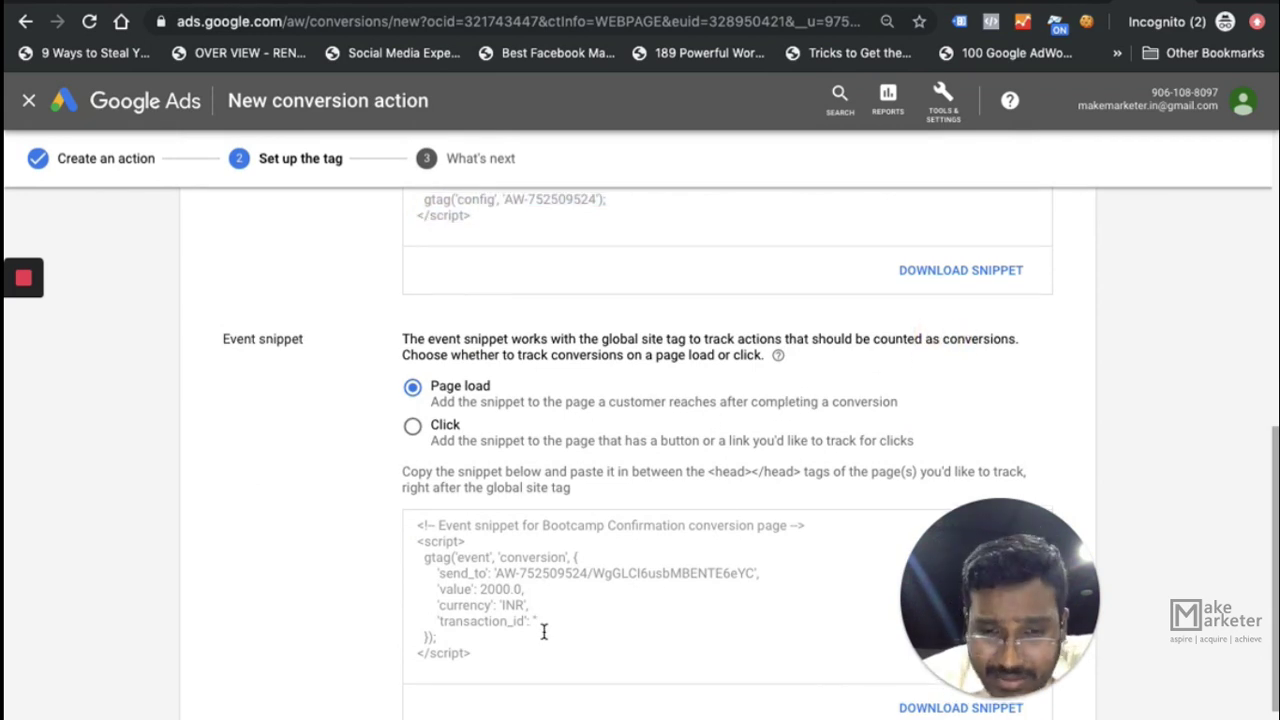
drag(543, 630, 480, 528)
scroll(483, 533, up, 2)
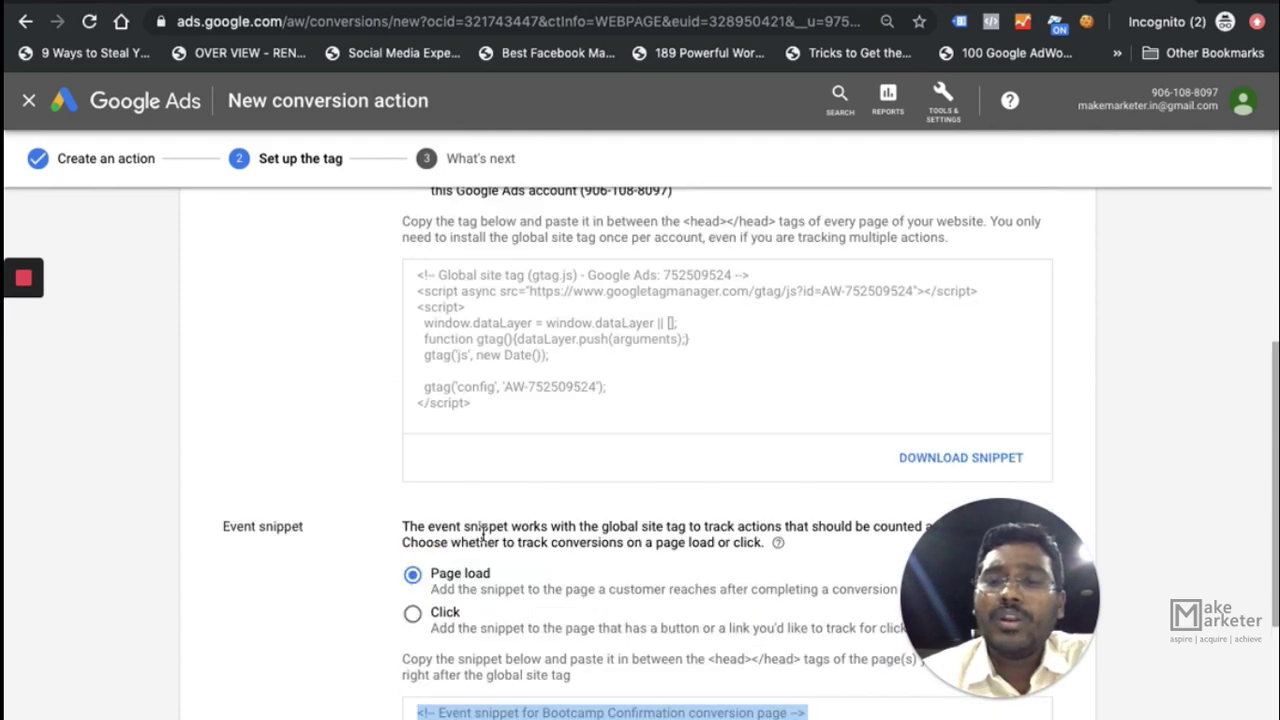
scroll(484, 533, up, 1)
drag(493, 432, 418, 302)
scroll(560, 640, down, 2)
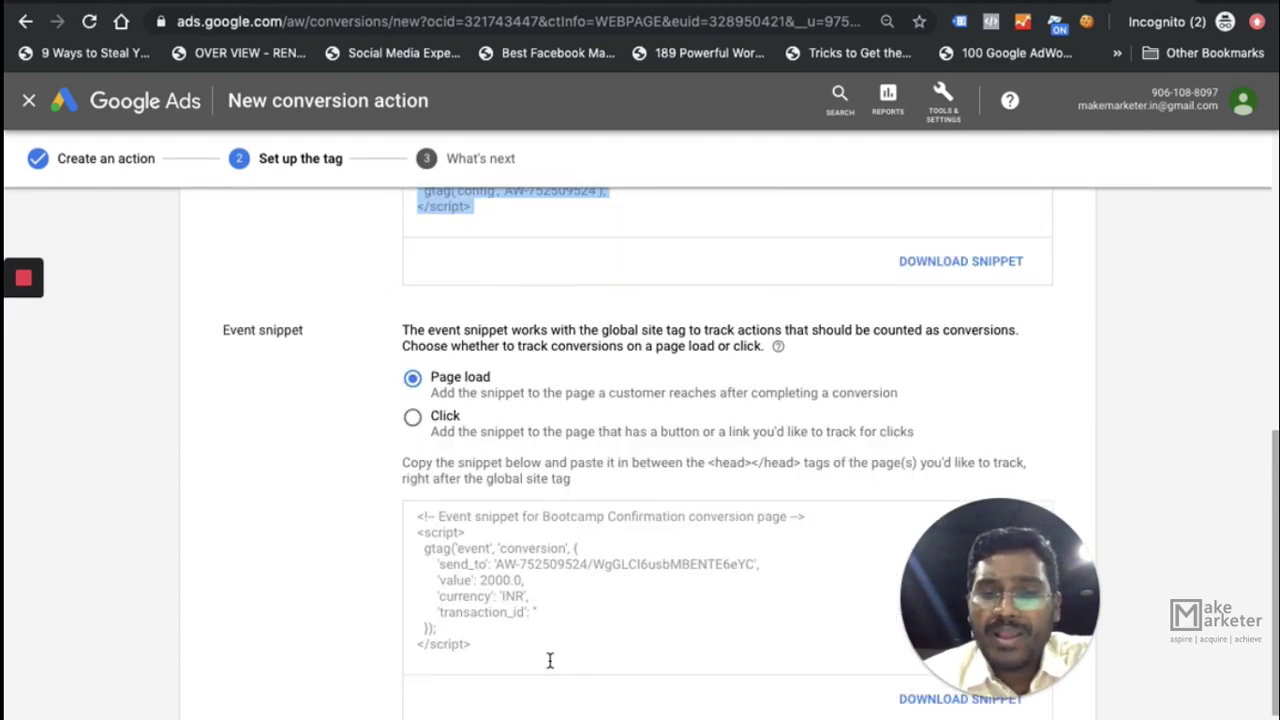
click(543, 650)
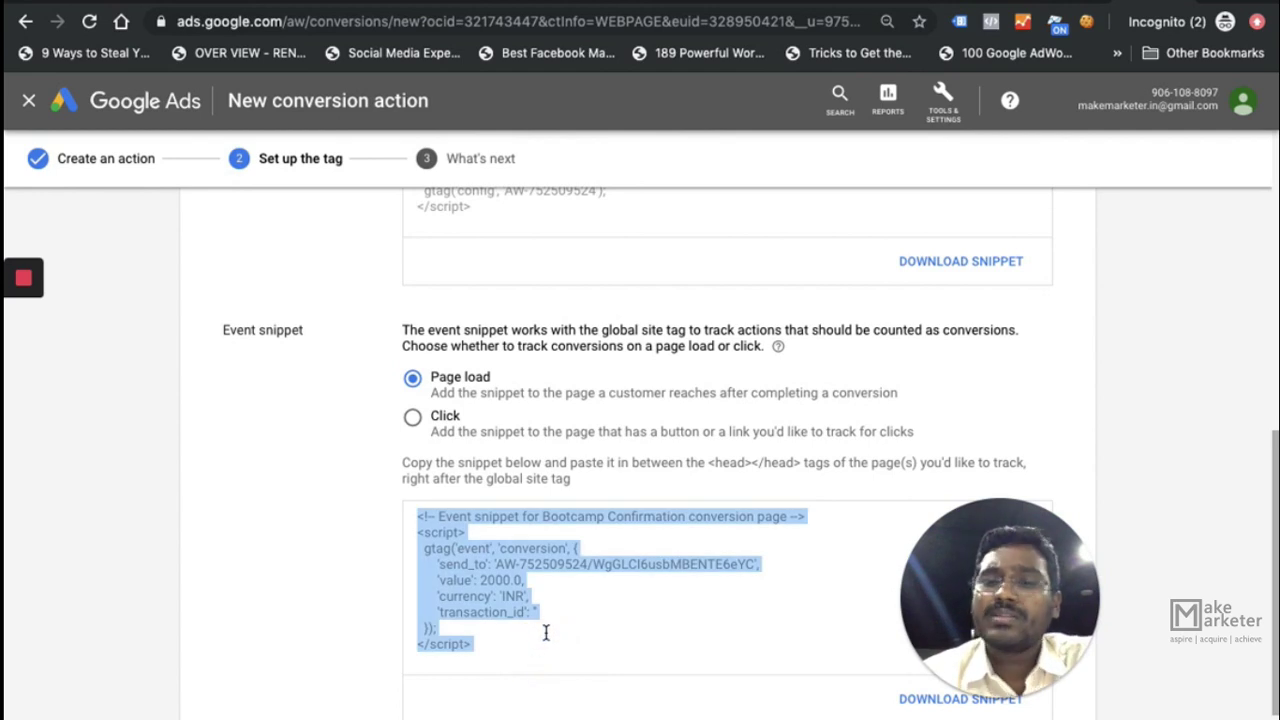
scroll(546, 632, up, 2)
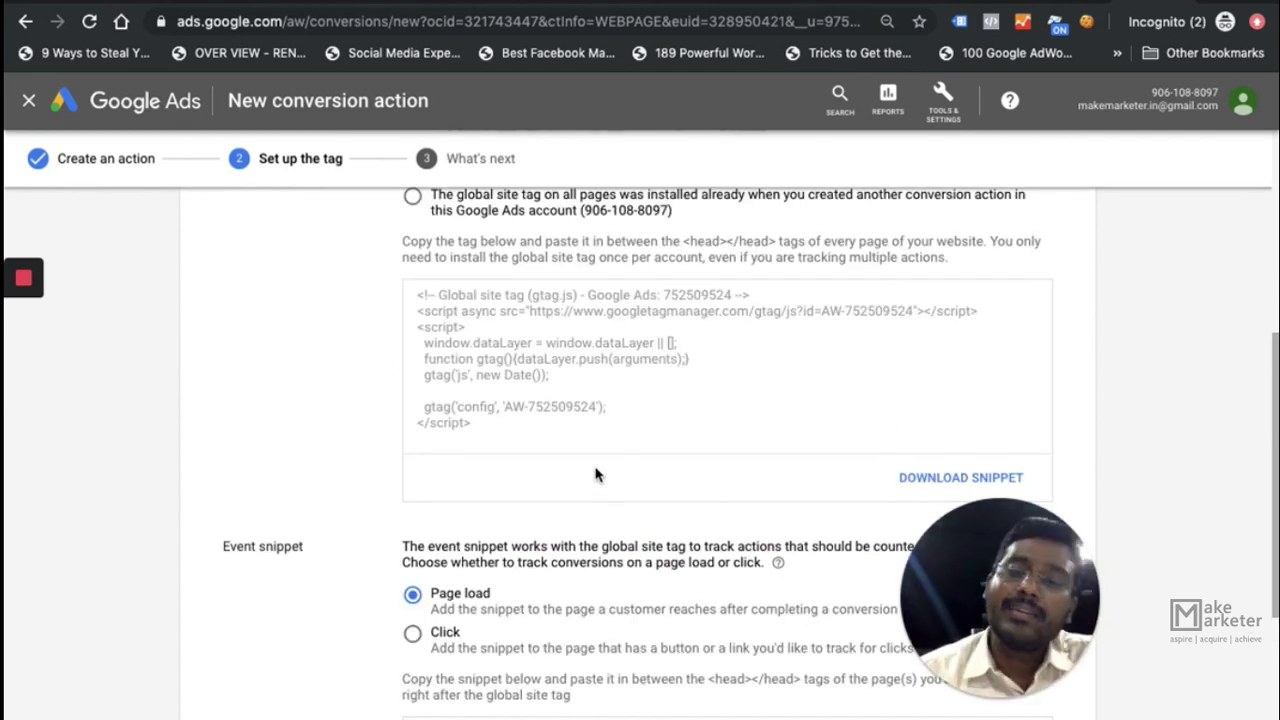
drag(535, 433, 428, 310)
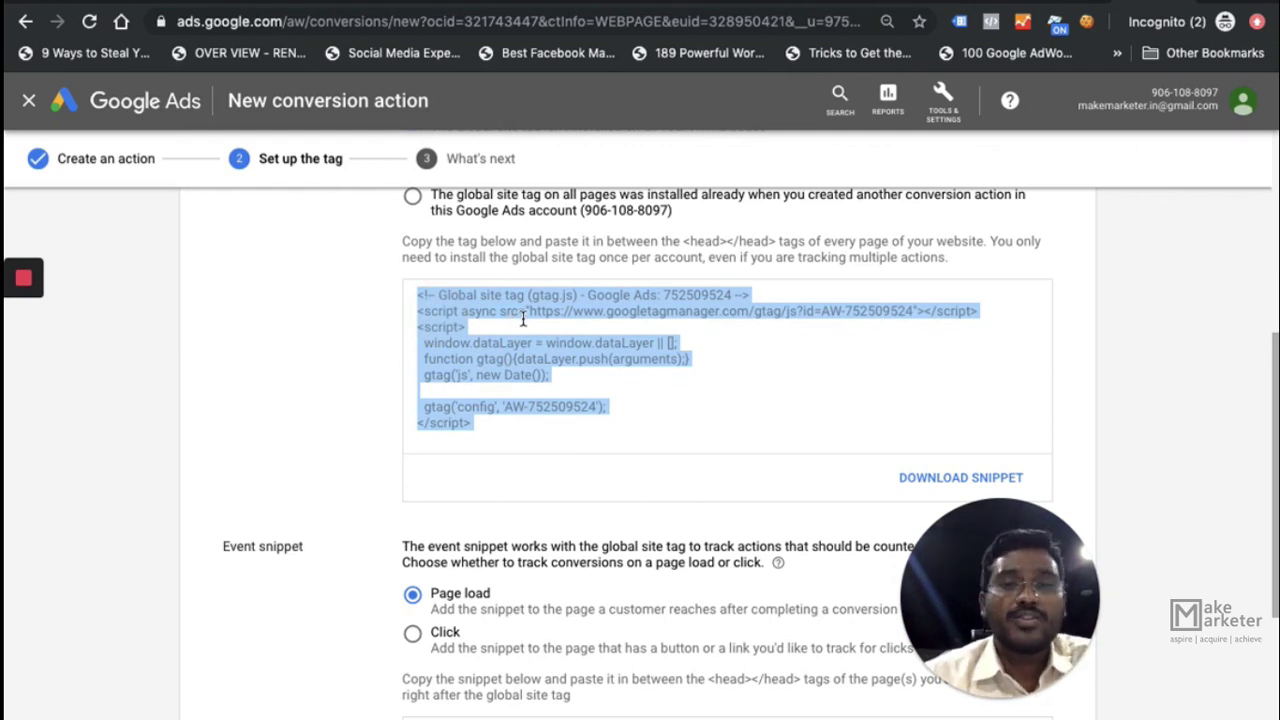
scroll(580, 420, down, 2)
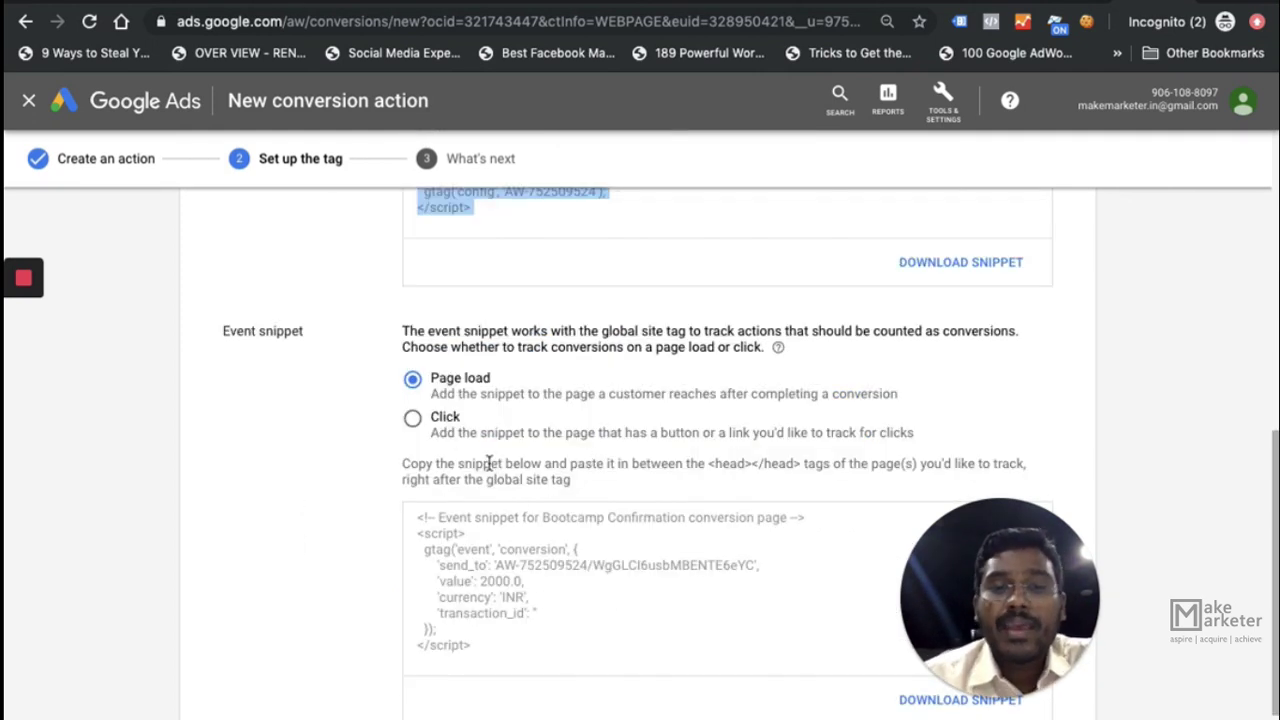
drag(491, 650, 457, 530)
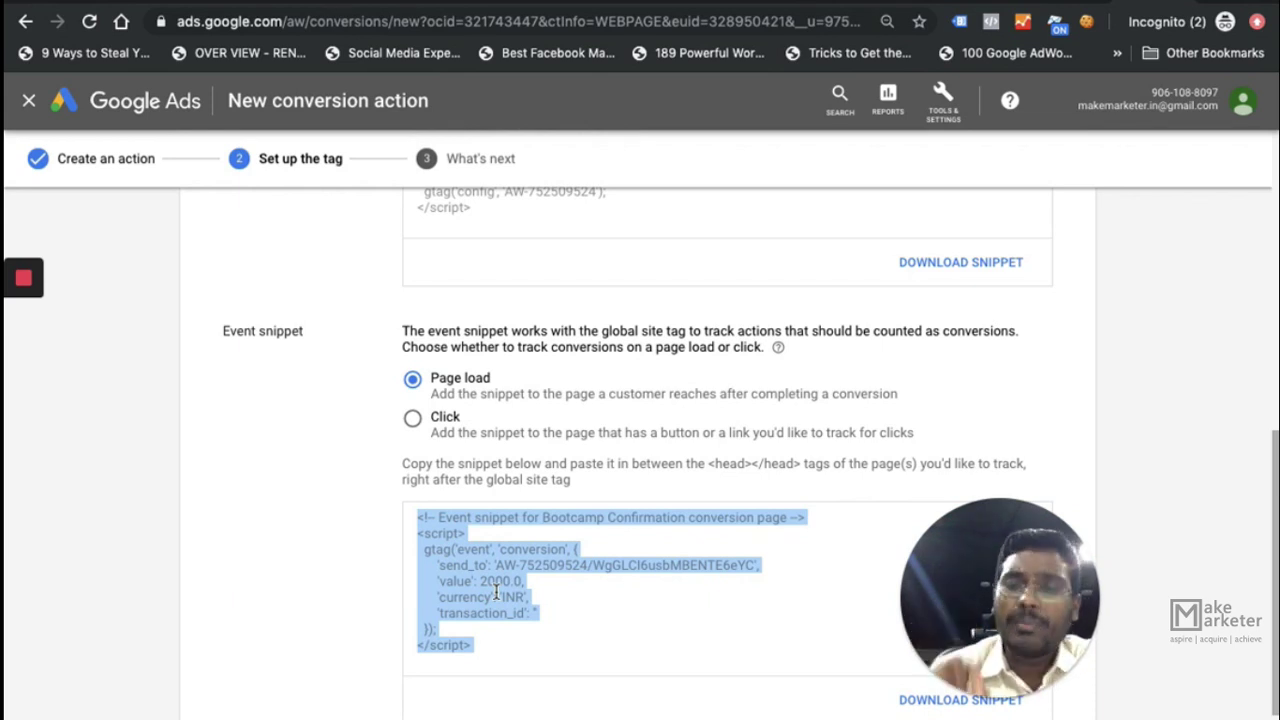
- Switch the event snippet to track conversions on a click and select its entire code
click(424, 424)
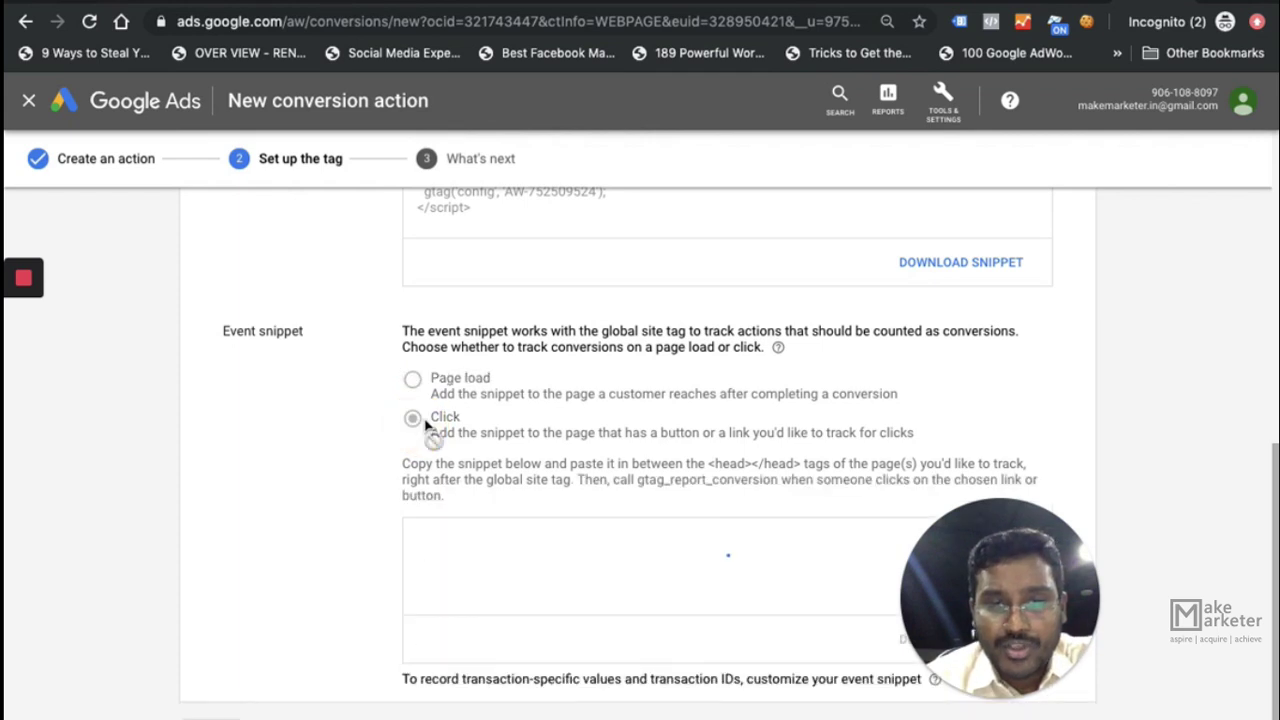
scroll(578, 673, down, 5)
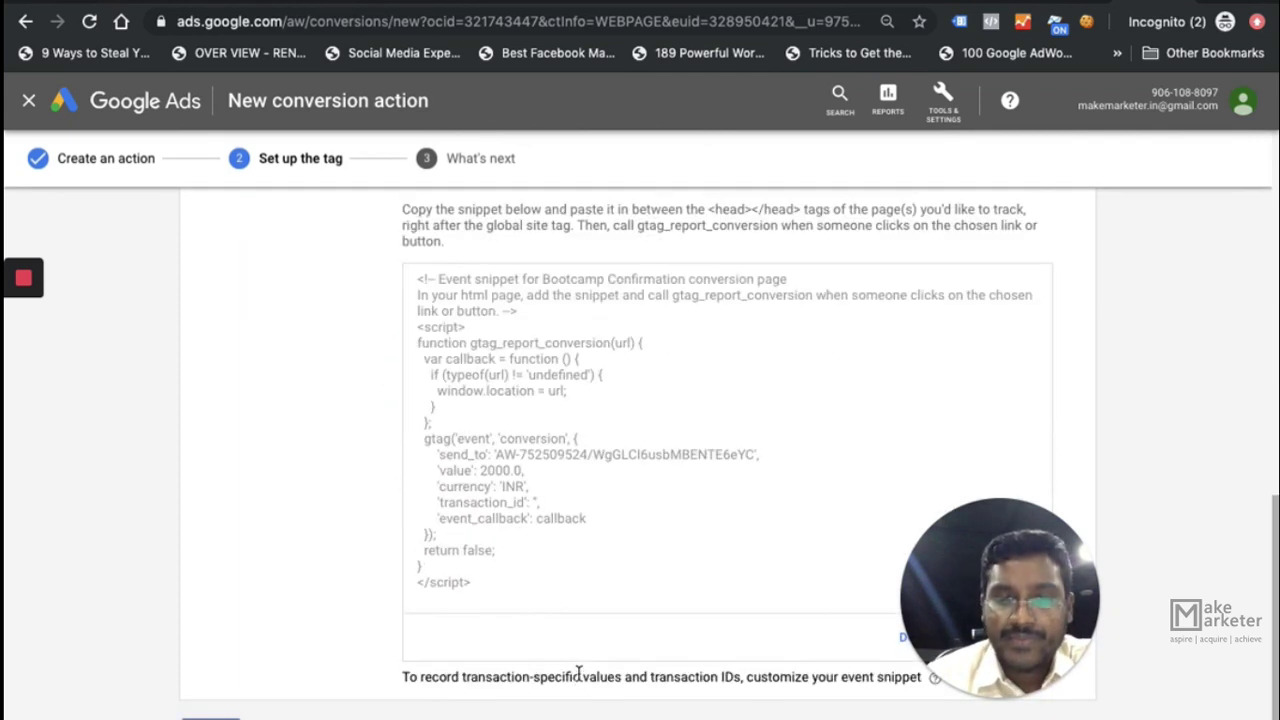
drag(510, 582, 432, 290)
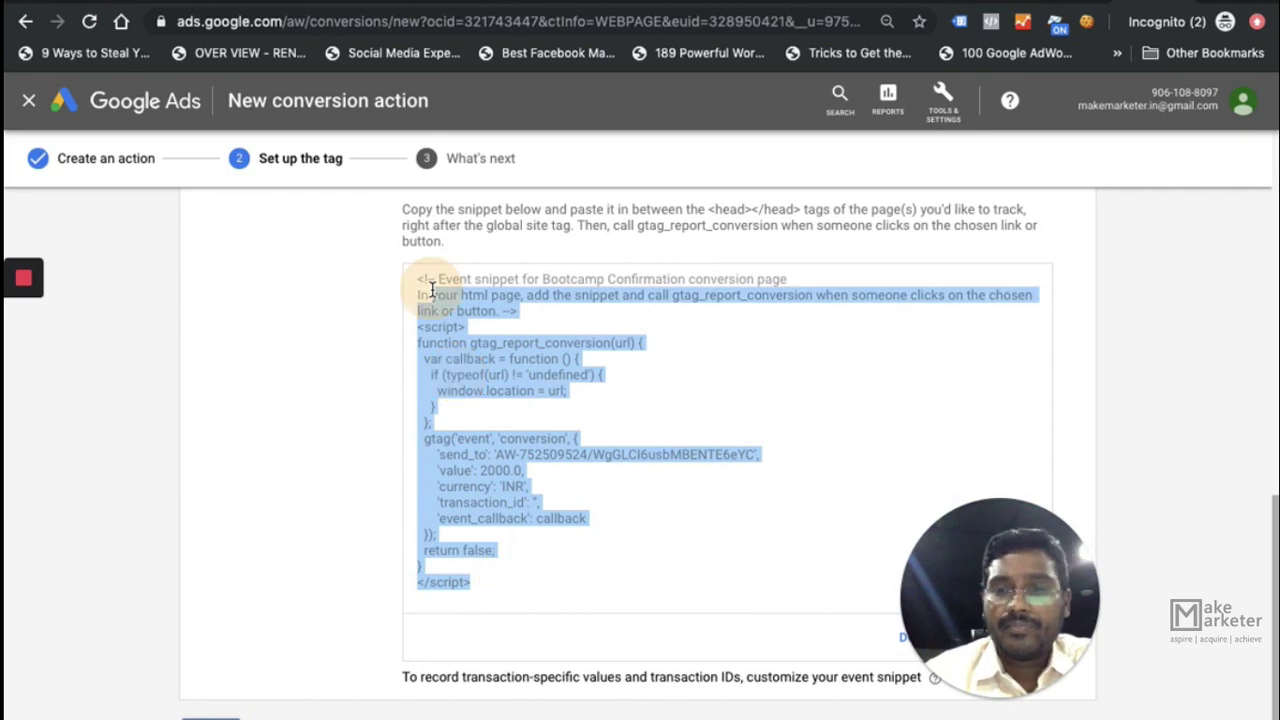
key(ctrl+a)
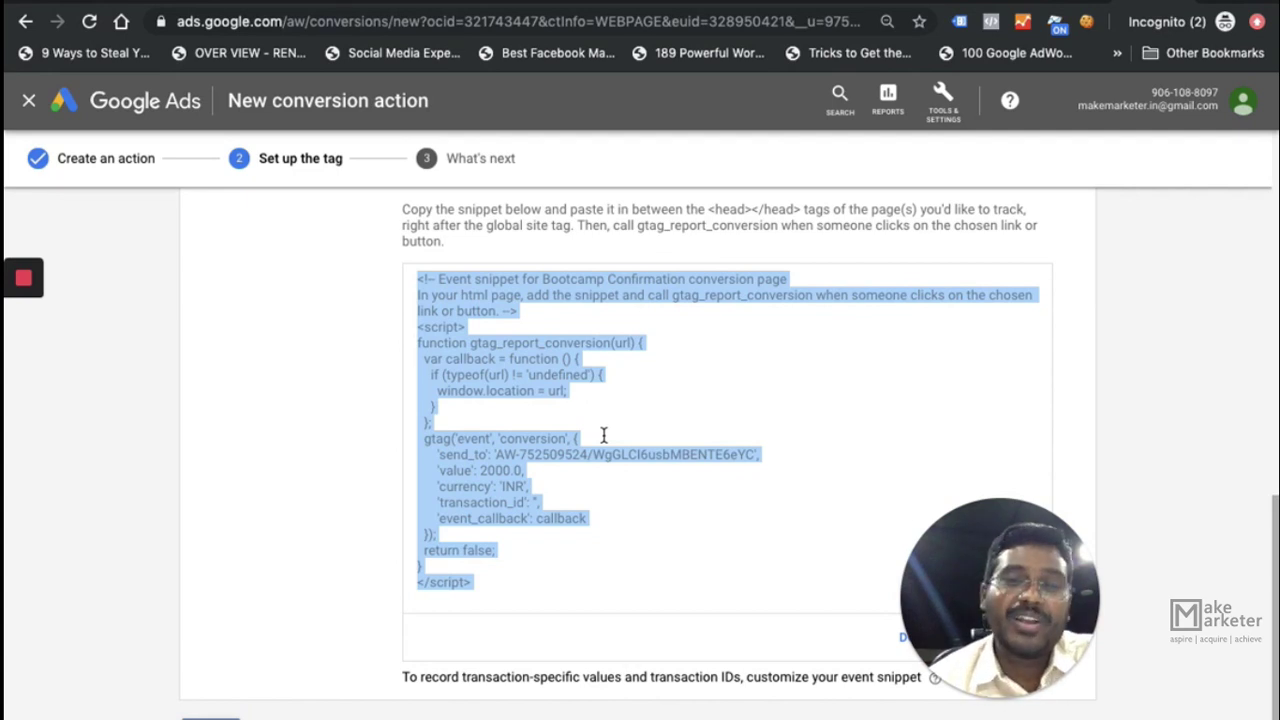
- Switch the Bootcamp Confirmation event snippet back to tracking conversions on page load and review its code
scroll(647, 465, up, 1)
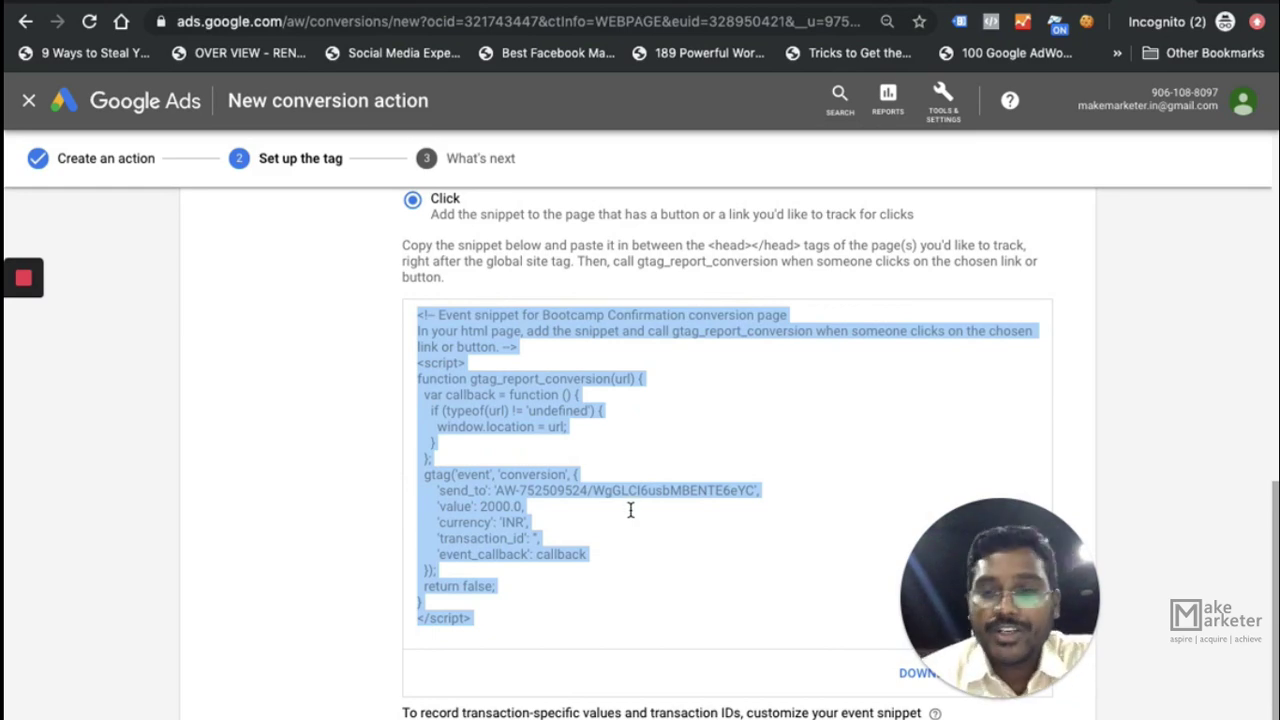
scroll(594, 537, down, 2)
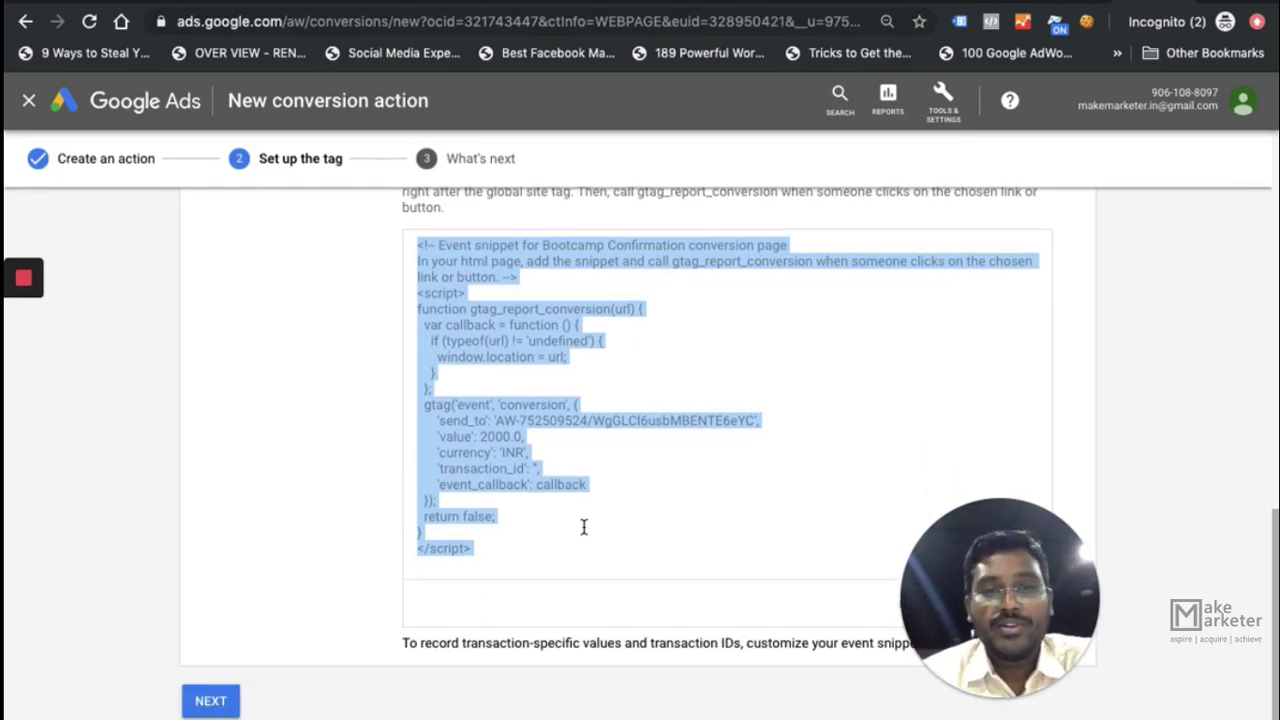
scroll(503, 495, up, 5)
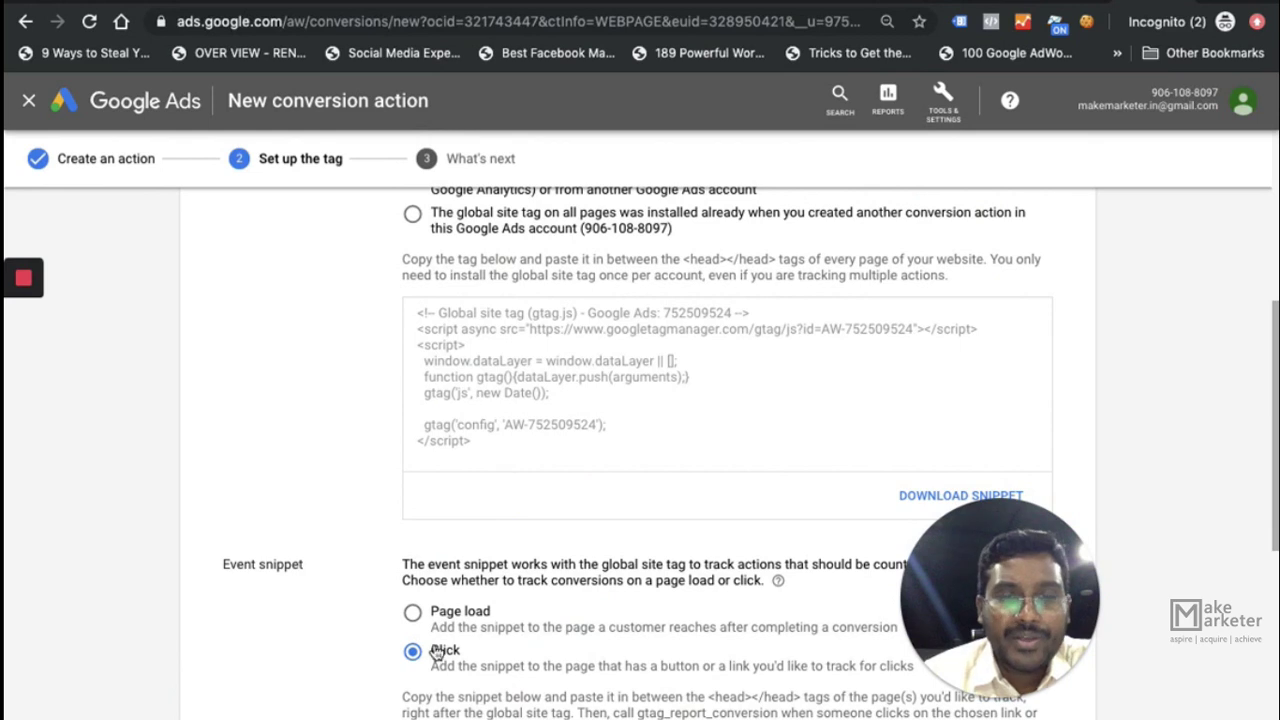
click(418, 618)
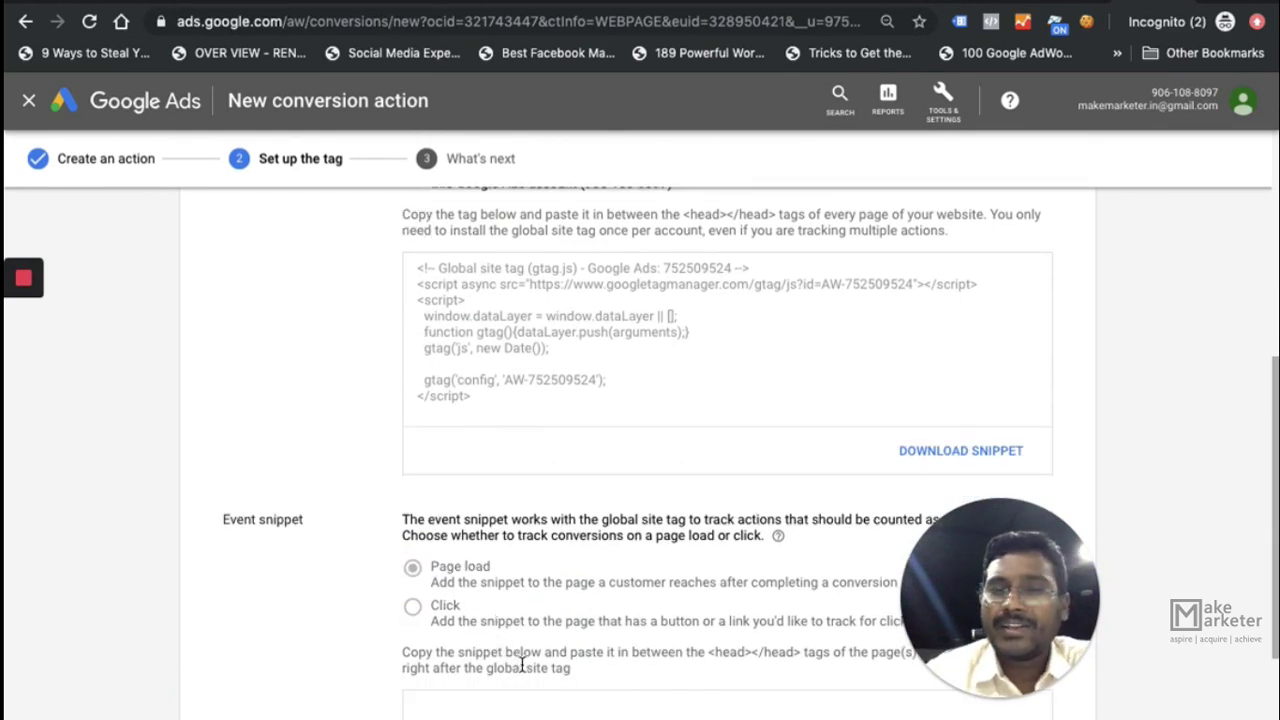
scroll(540, 660, down, 3)
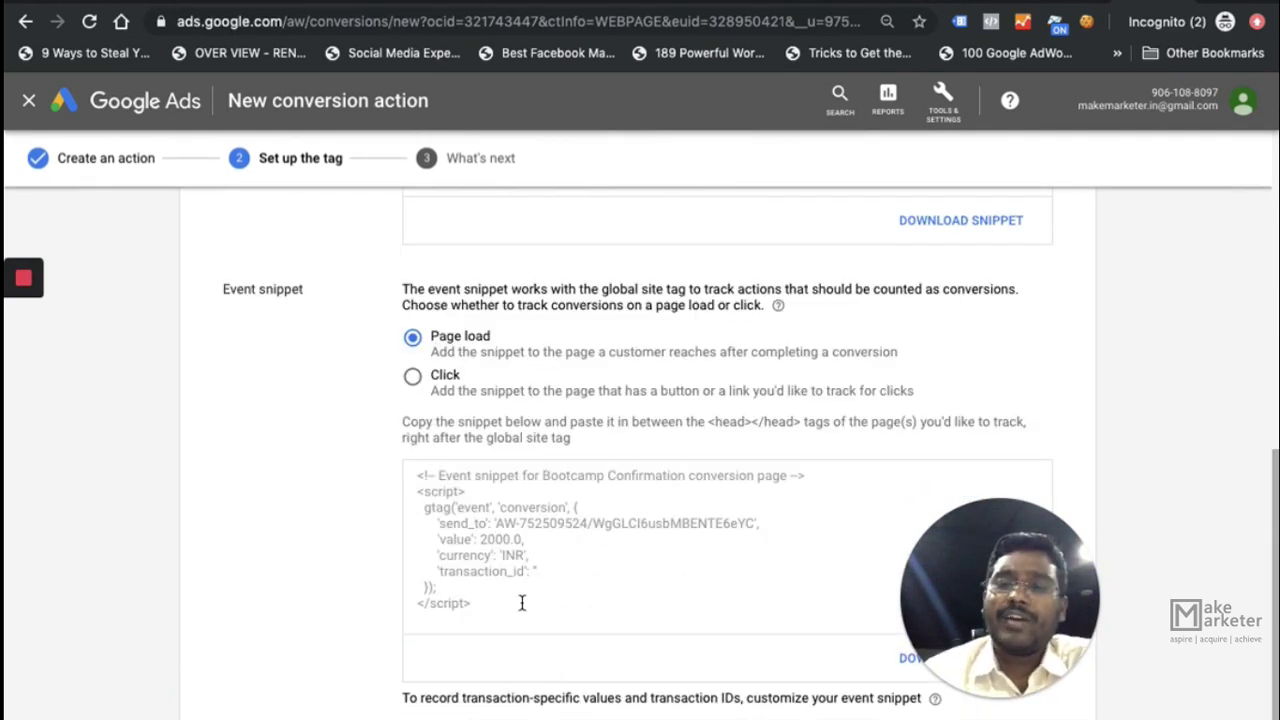
- Complete the tag setup and finish creating the Bootcamp Confirmation conversion action
scroll(350, 665, down, 1)
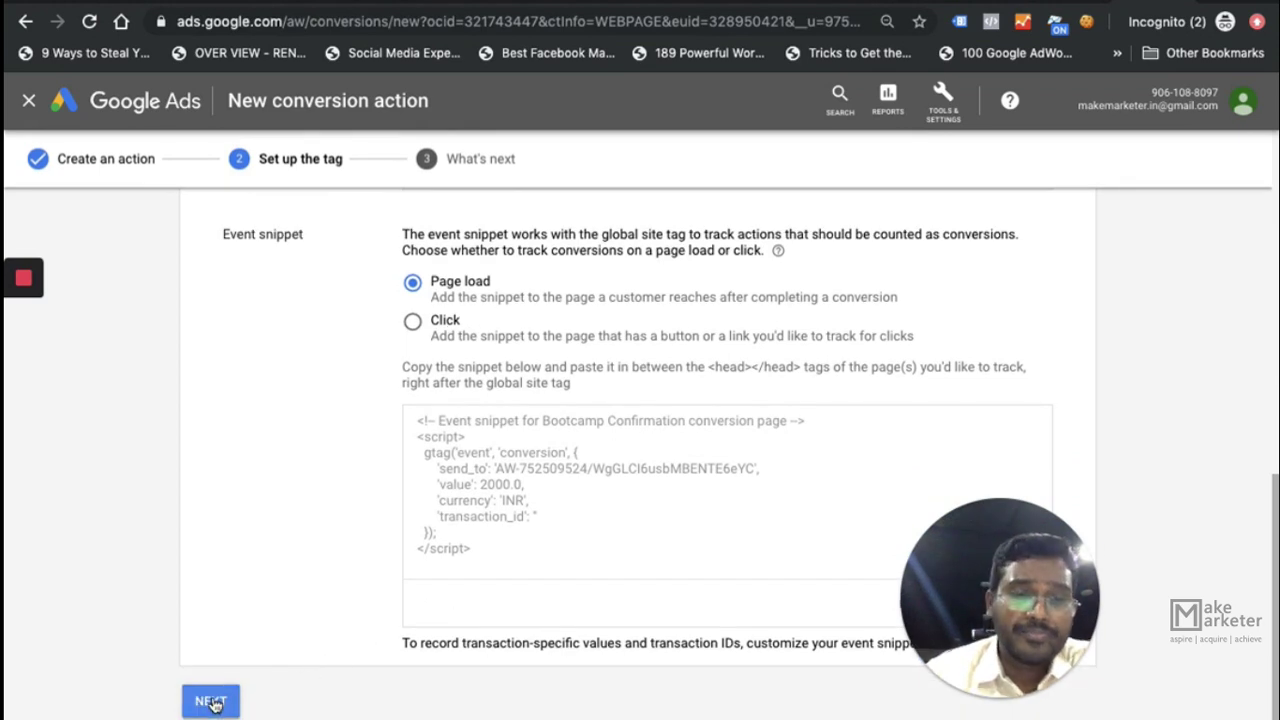
click(213, 703)
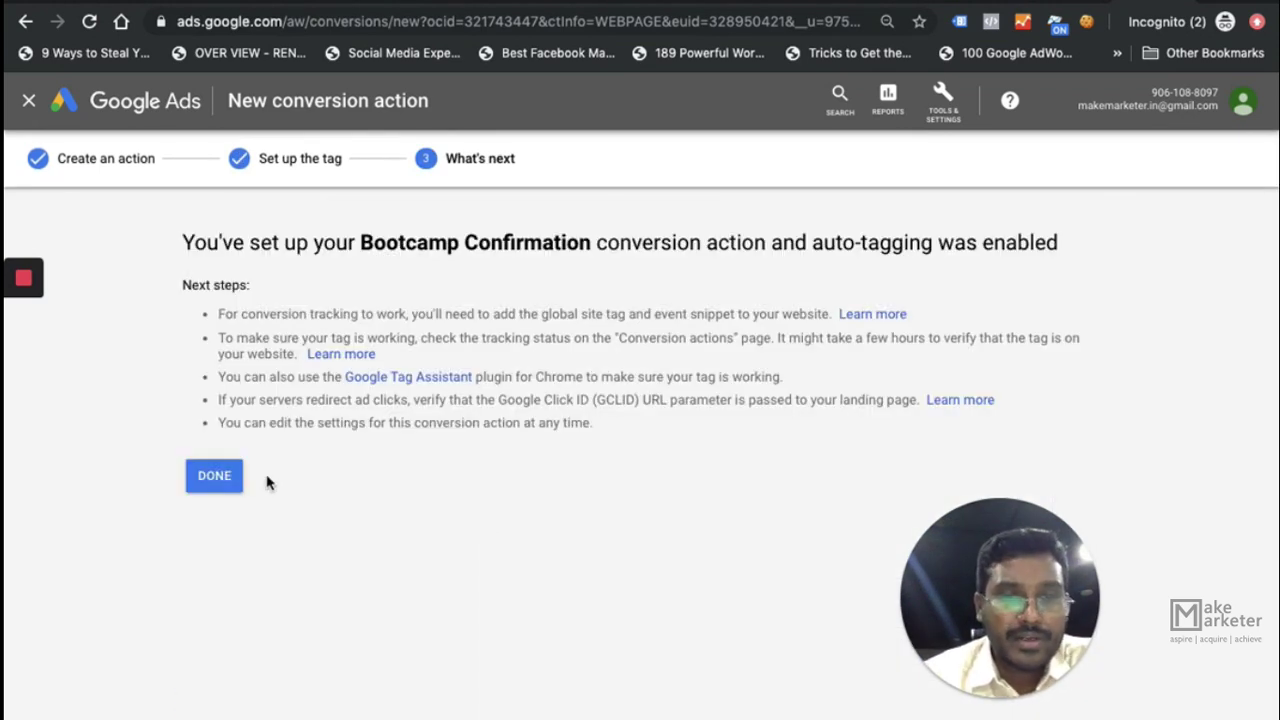
click(224, 480)
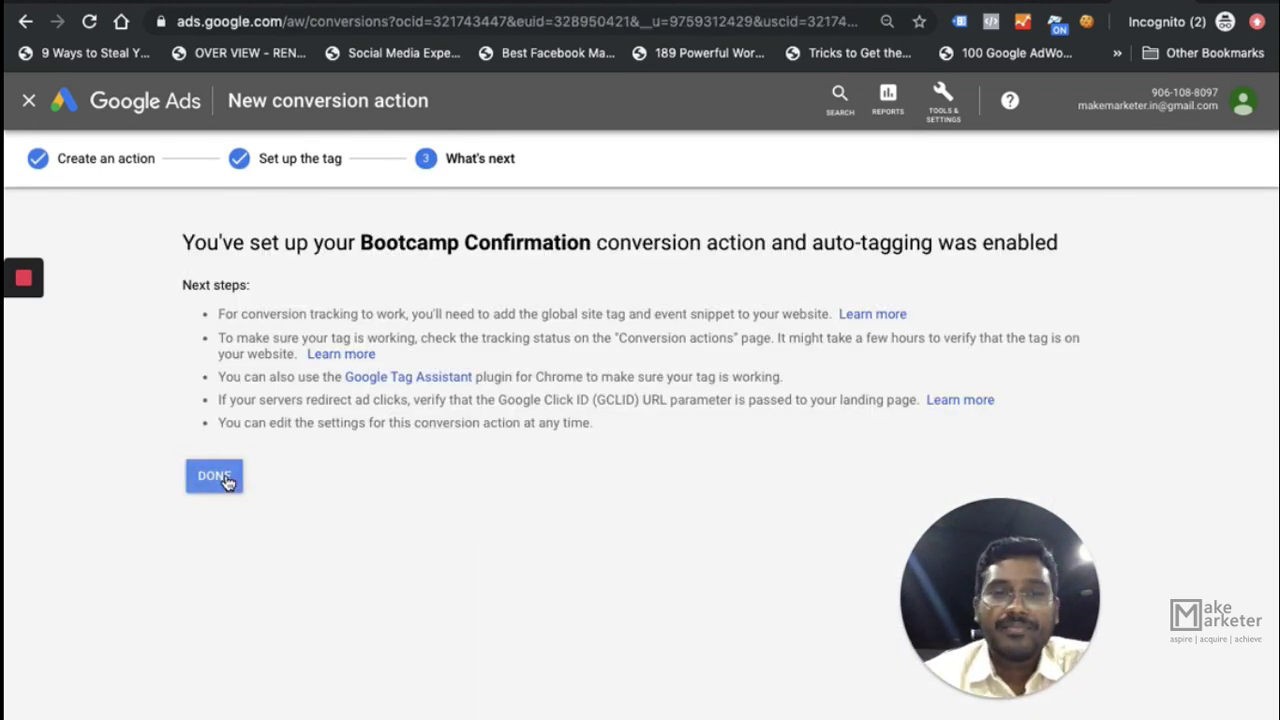